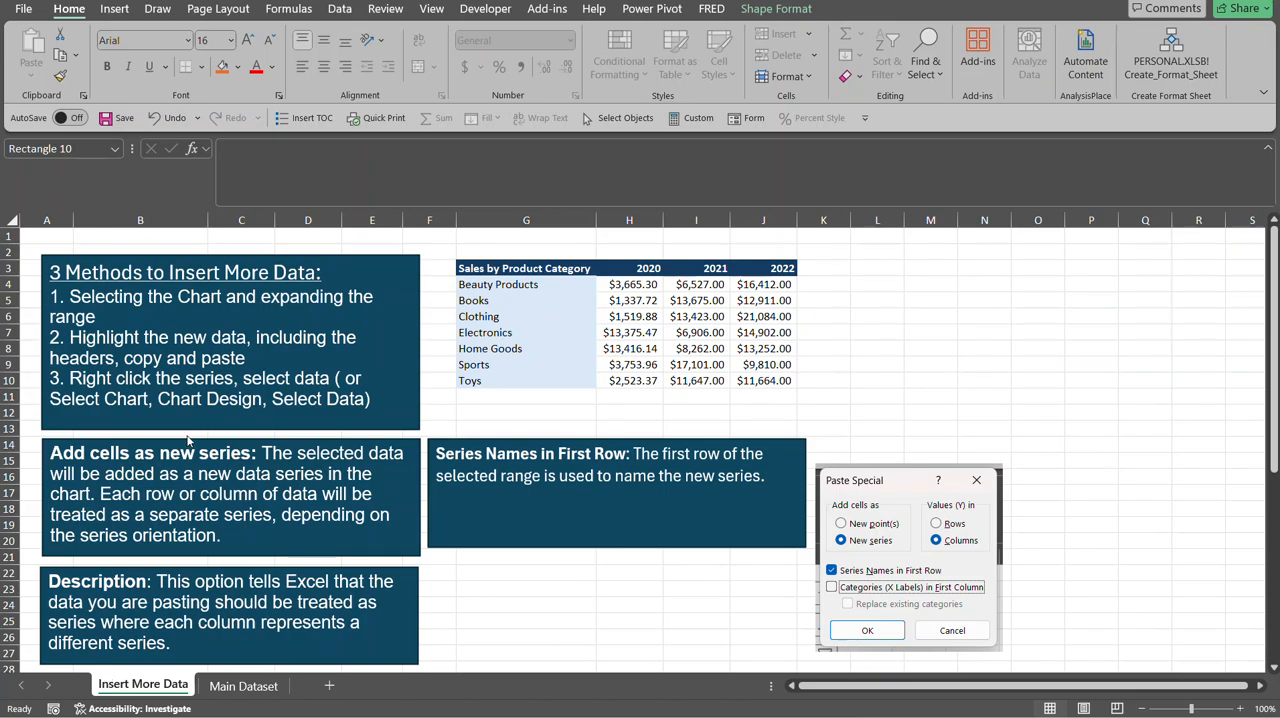
Insert a 2-D clustered column chart from the product categories and 2020 sales in G3:H10.
{"action": "left_click", "coordinate": [517, 267]}
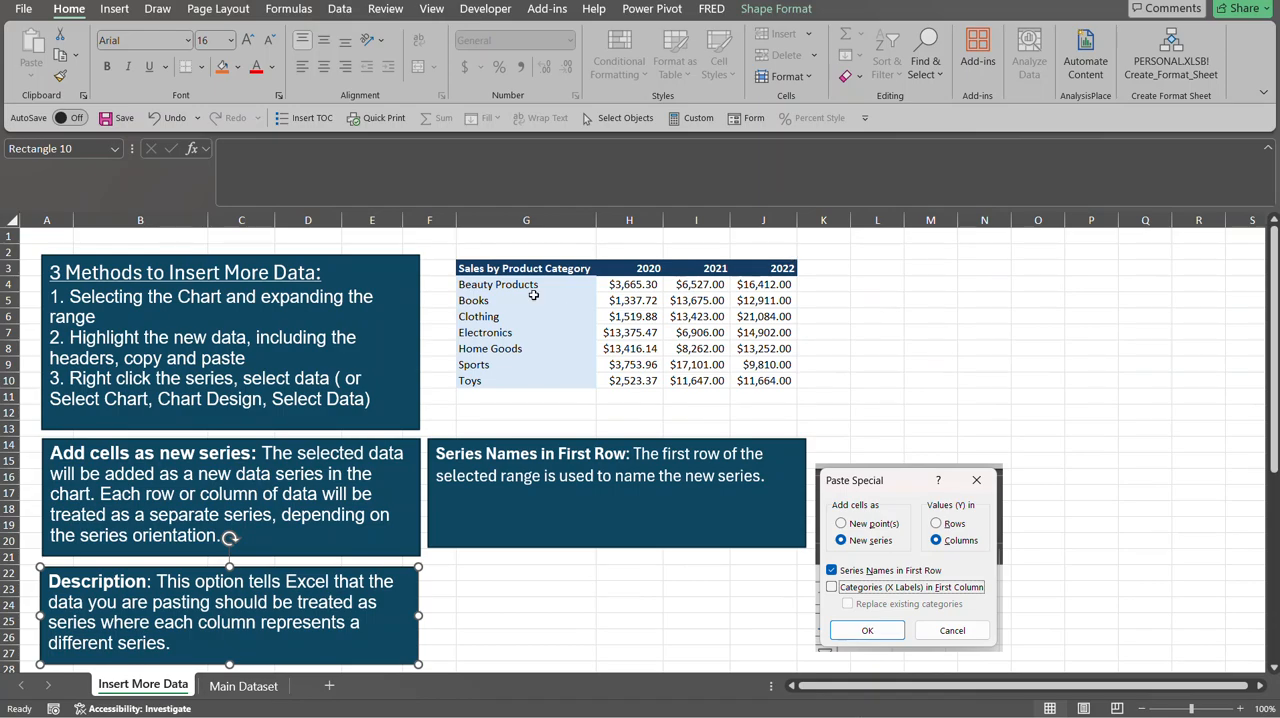
{"action": "left_click_drag", "start_coordinate": [521, 271], "coordinate": [623, 374]}
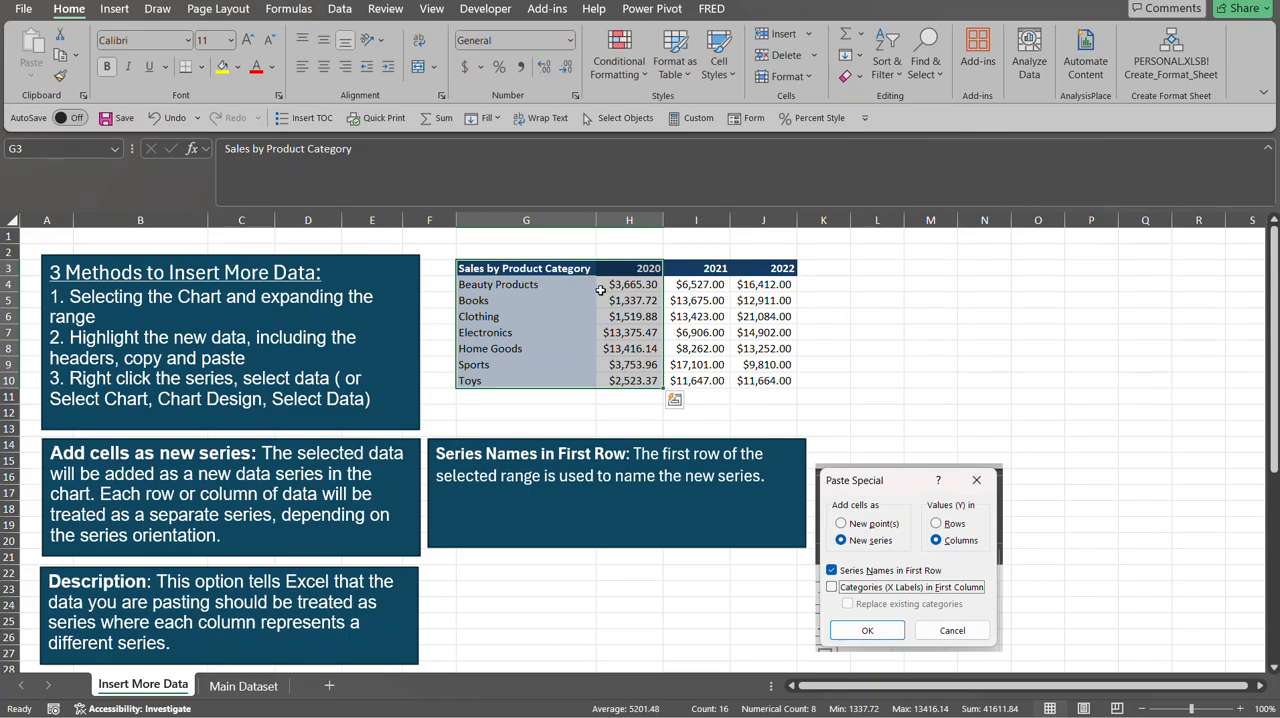
{"action": "left_click", "coordinate": [108, 12]}
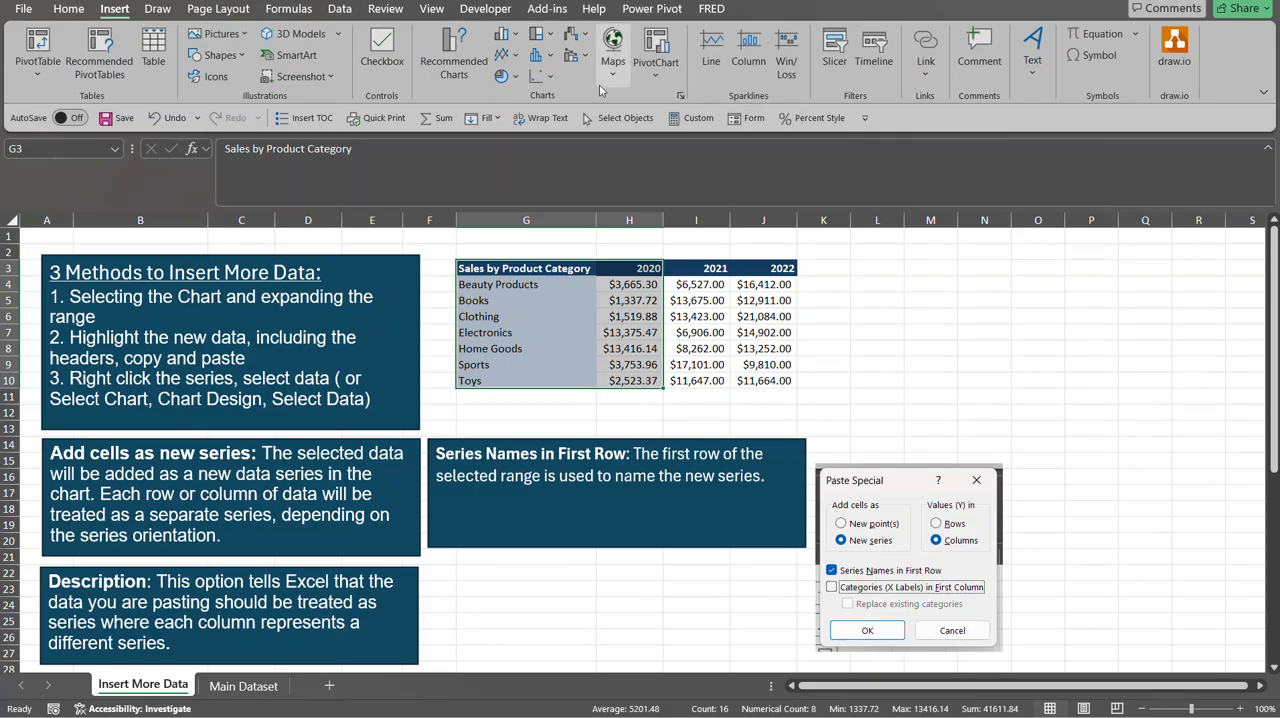
{"action": "left_click", "coordinate": [515, 35]}
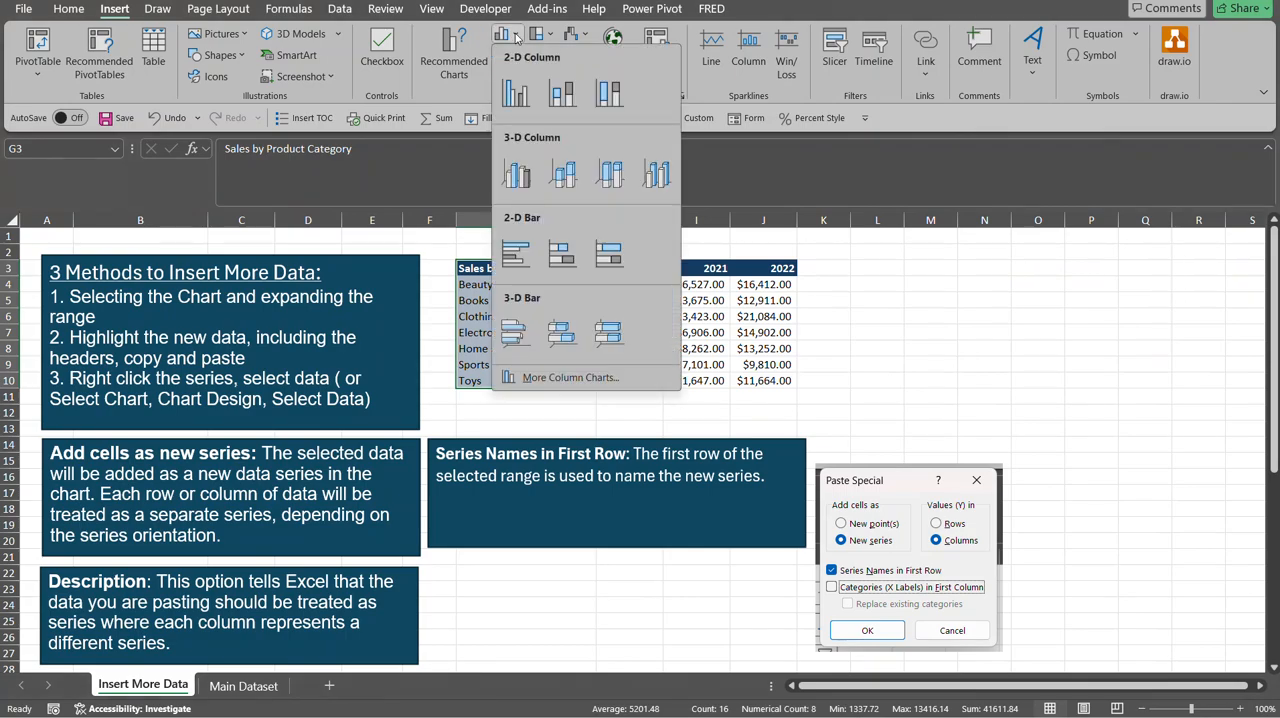
{"action": "left_click", "coordinate": [515, 93]}
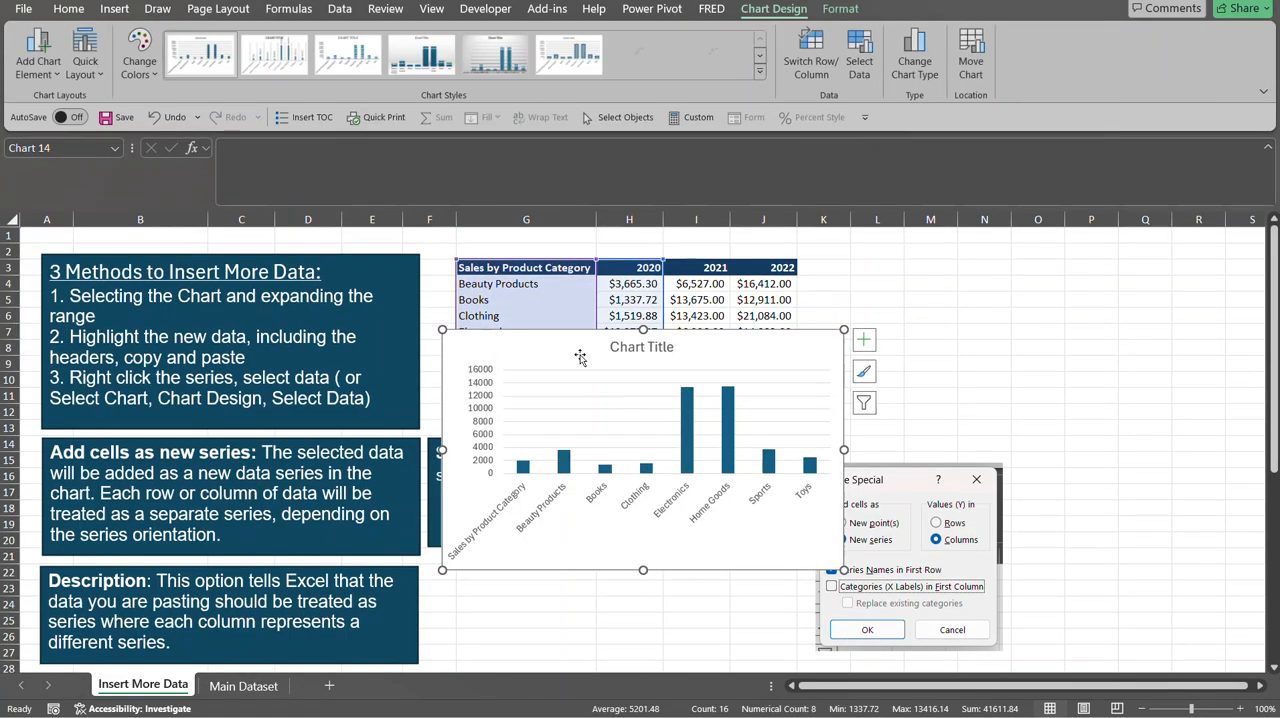
Move the new chart beside the sales table, above the Paste Special picture, and reduce its height to clear the picture.
{"action": "left_click_drag", "start_coordinate": [577, 348], "coordinate": [945, 256]}
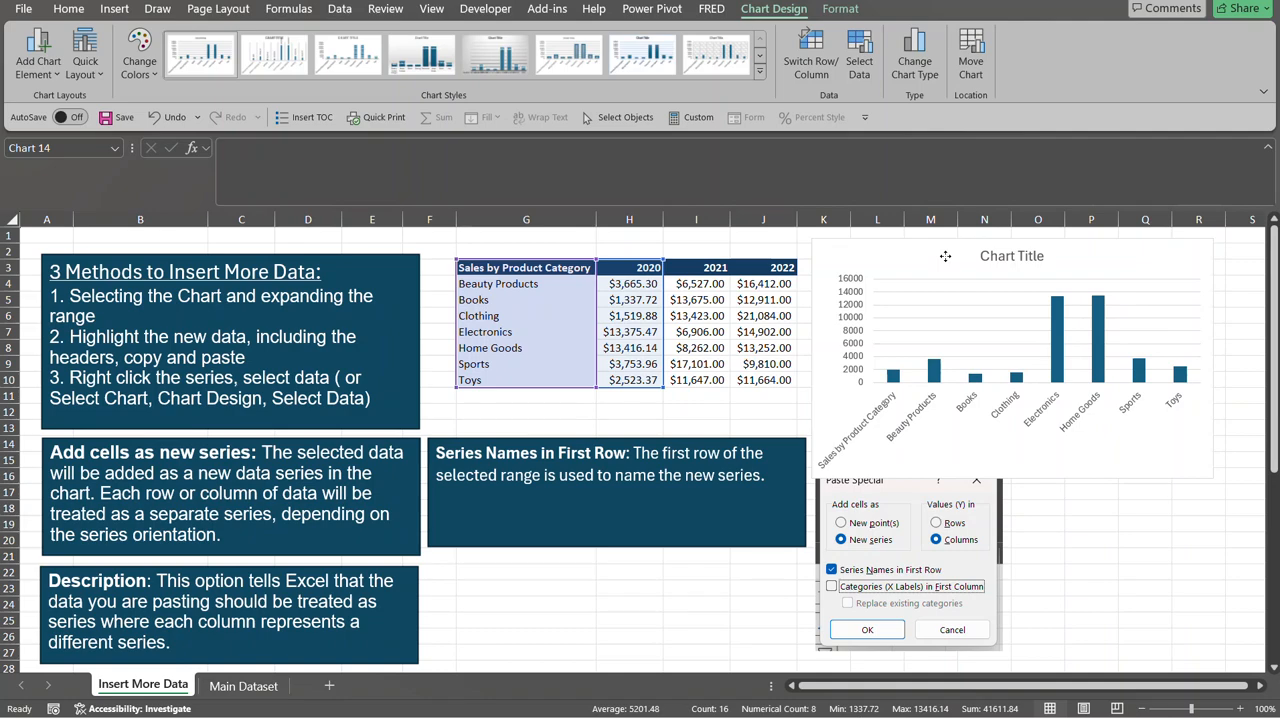
{"action": "left_click_drag", "start_coordinate": [1013, 480], "coordinate": [1013, 440]}
{"action": "left_click", "coordinate": [1087, 457]}
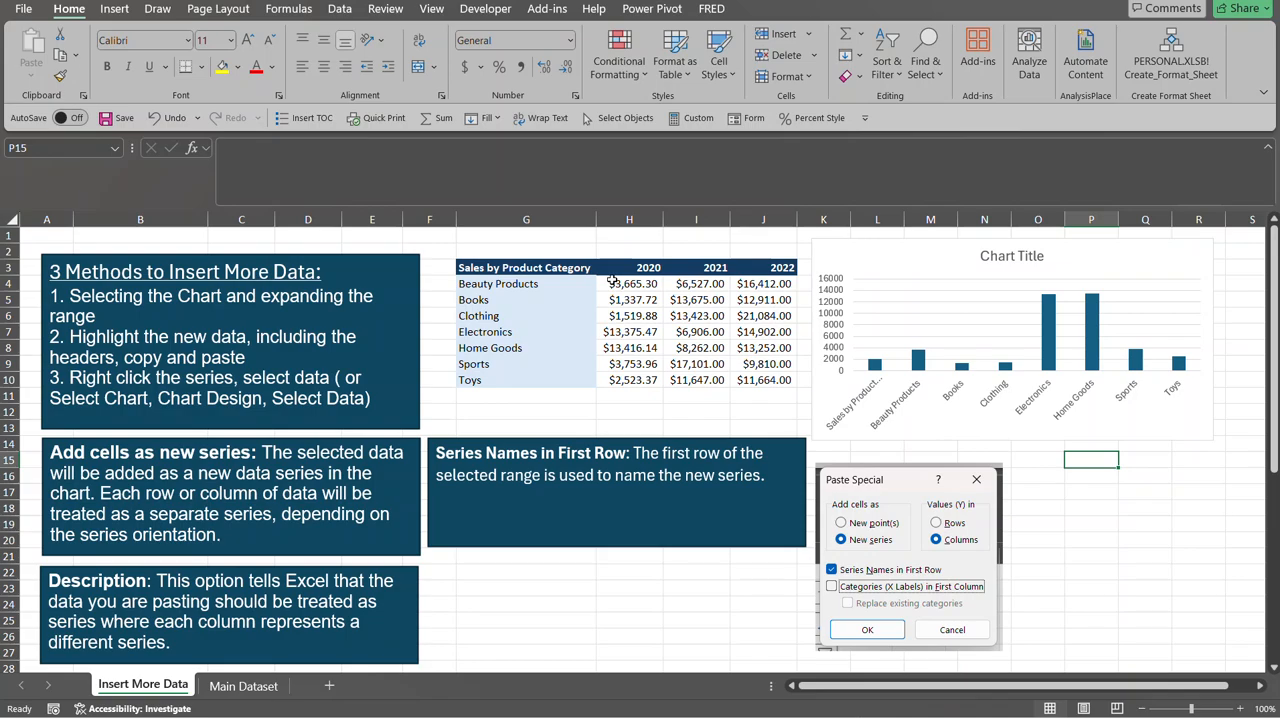
Extend the chart's source range to cover the 2021 and 2022 columns, and shrink it back to 2020 only.
{"action": "left_click", "coordinate": [886, 249]}
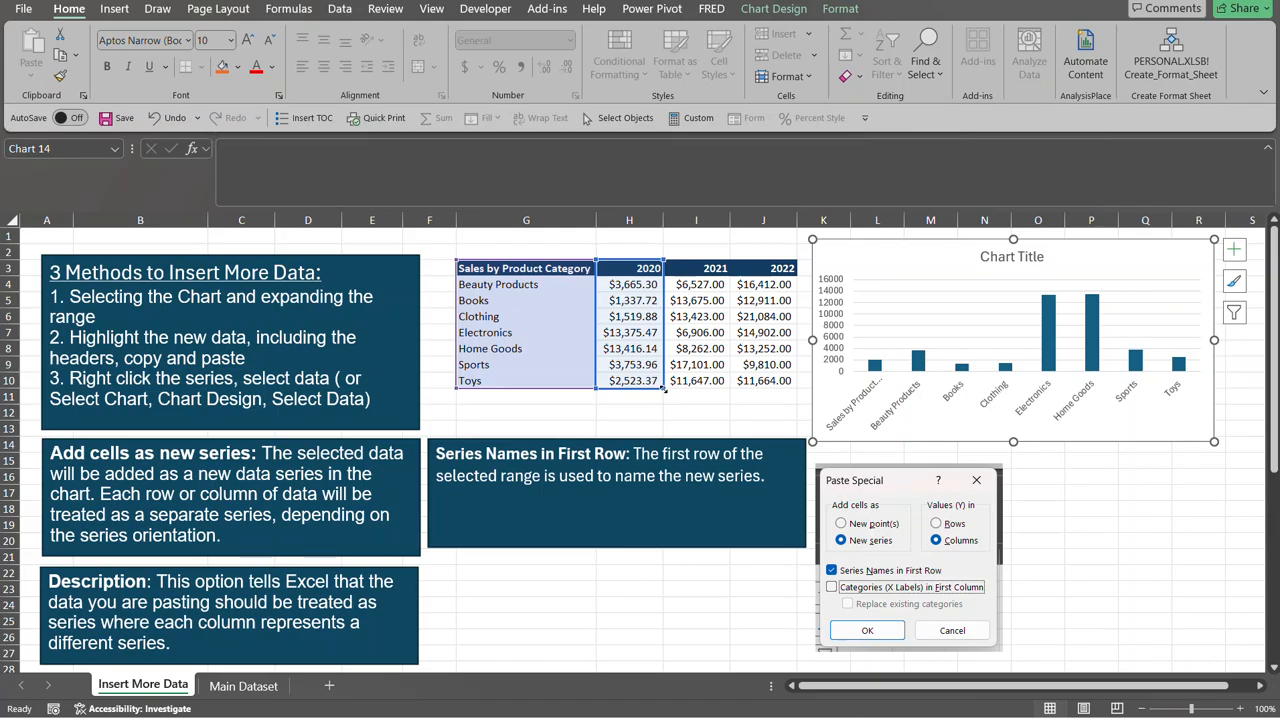
{"action": "left_click_drag", "start_coordinate": [664, 390], "coordinate": [777, 385]}
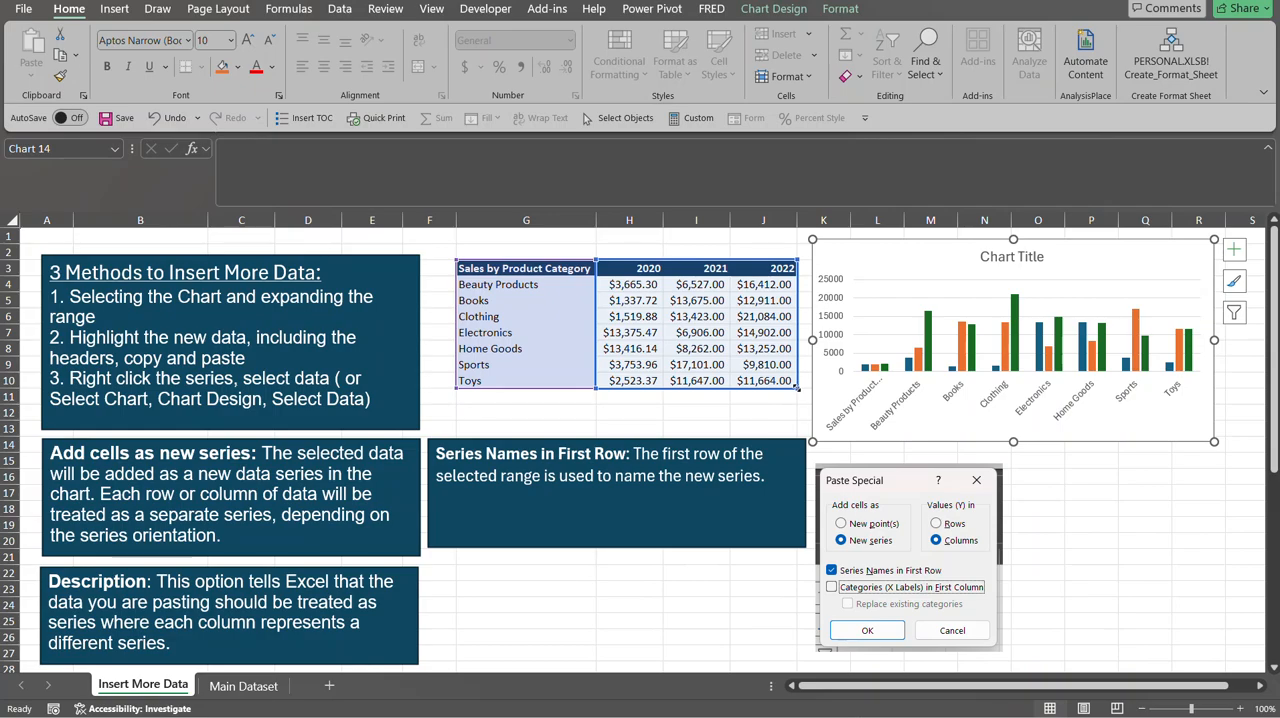
{"action": "left_click_drag", "start_coordinate": [798, 388], "coordinate": [669, 389]}
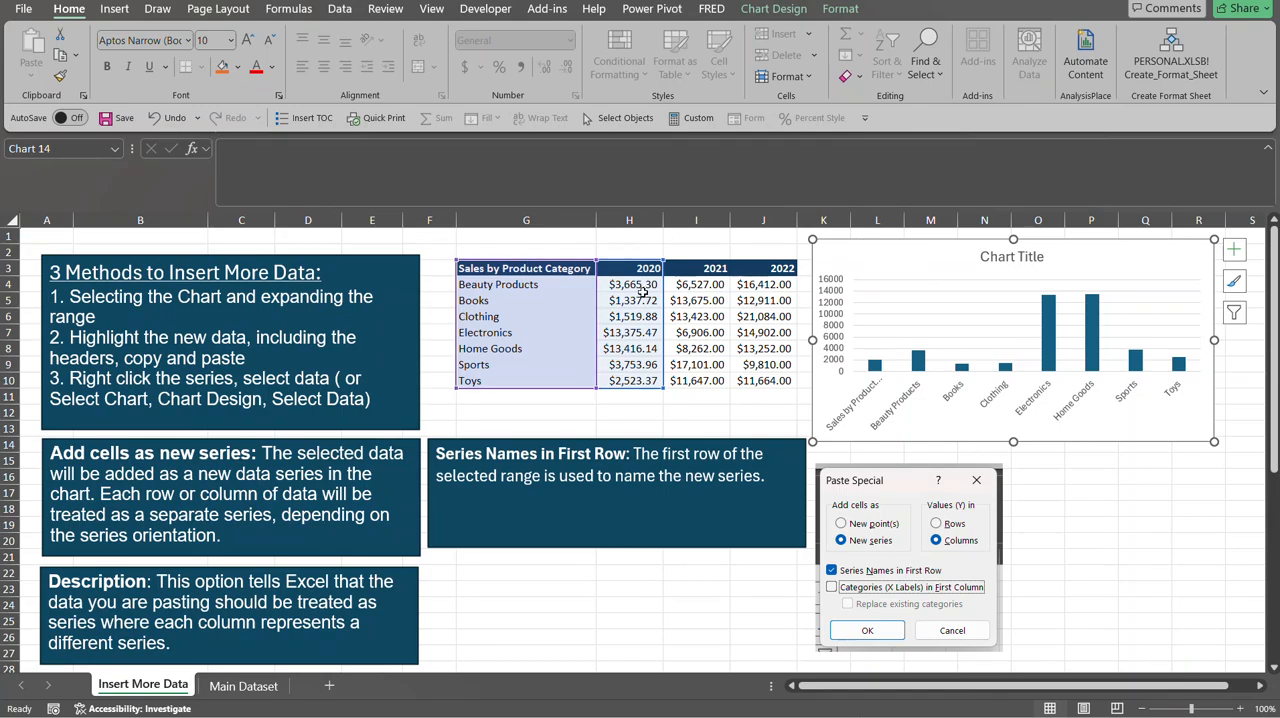
Copy the 2021 and 2022 sales columns with their headers, I3:J10.
{"action": "left_click_drag", "start_coordinate": [682, 272], "coordinate": [781, 378]}
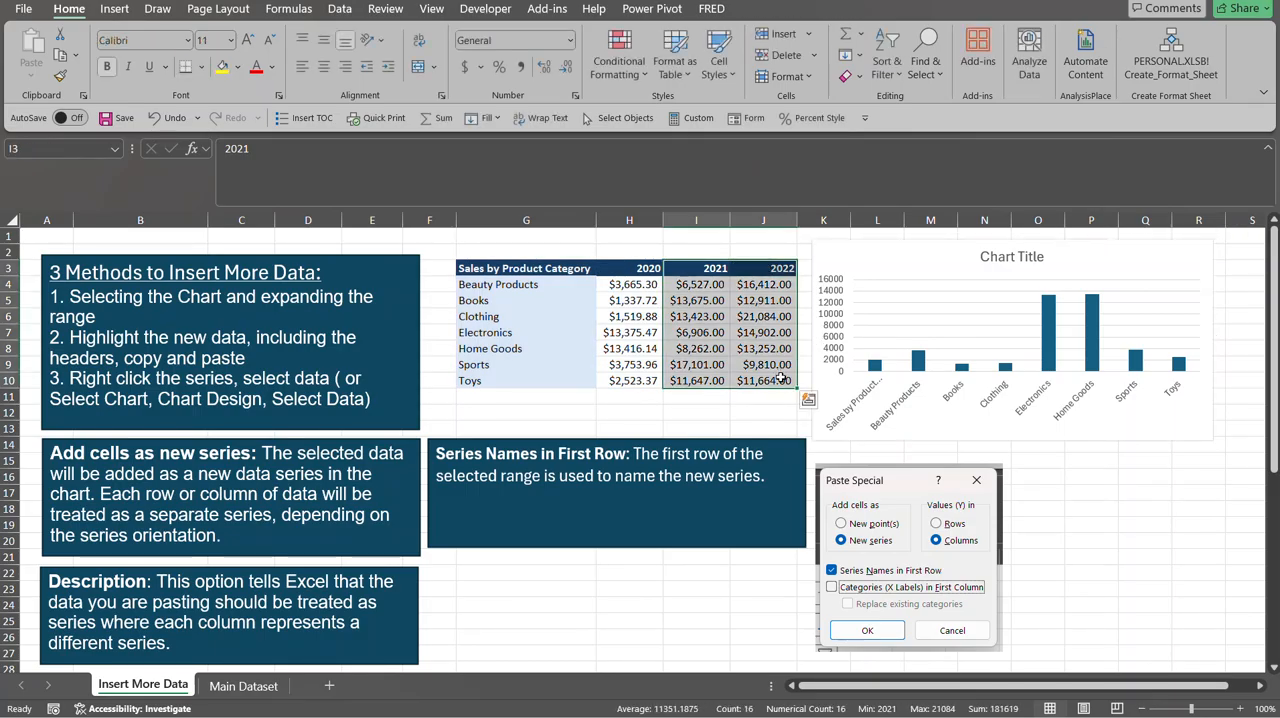
{"action": "key", "text": "ctrl+c"}
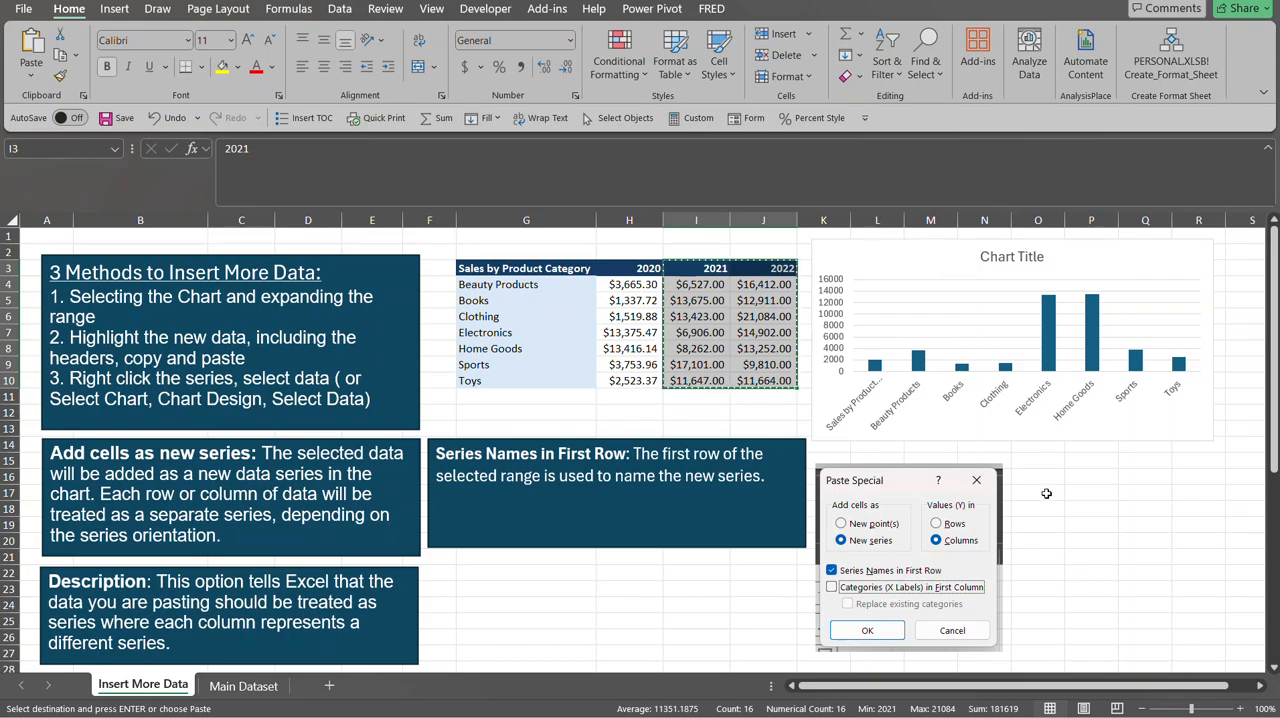
{"action": "left_click", "coordinate": [1046, 493]}
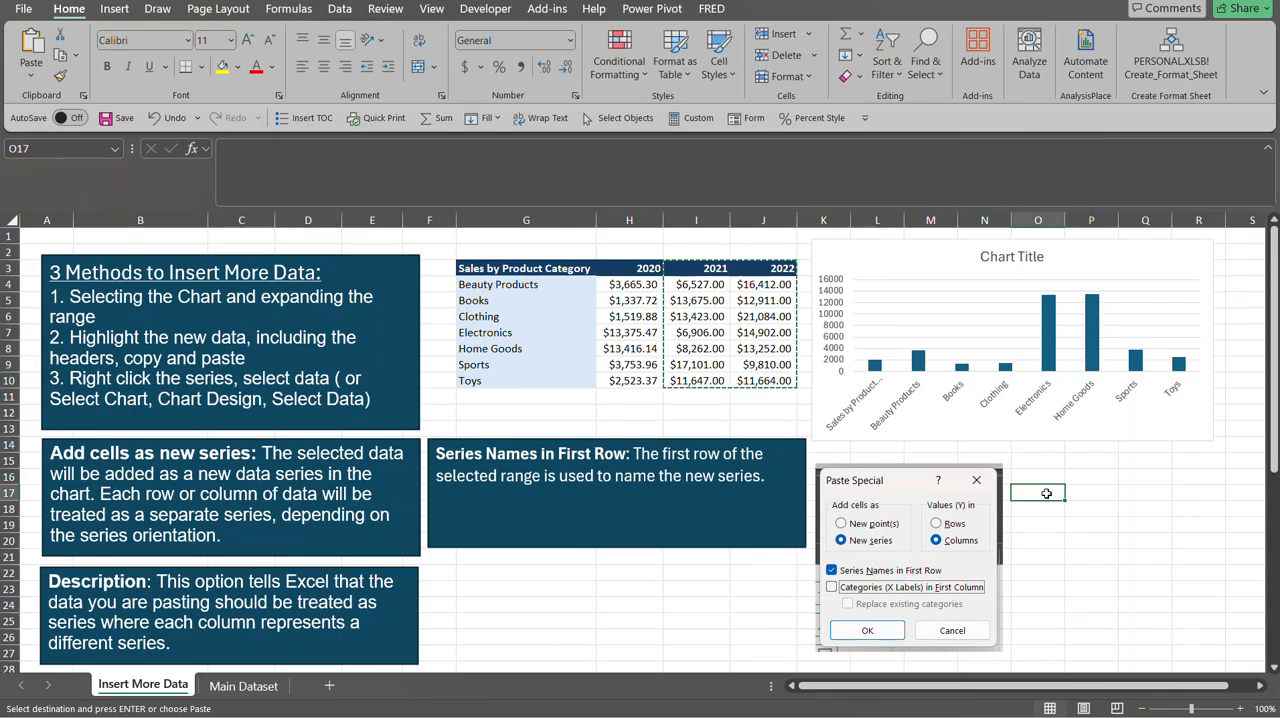
{"action": "key", "text": "ctrl+alt+v"}
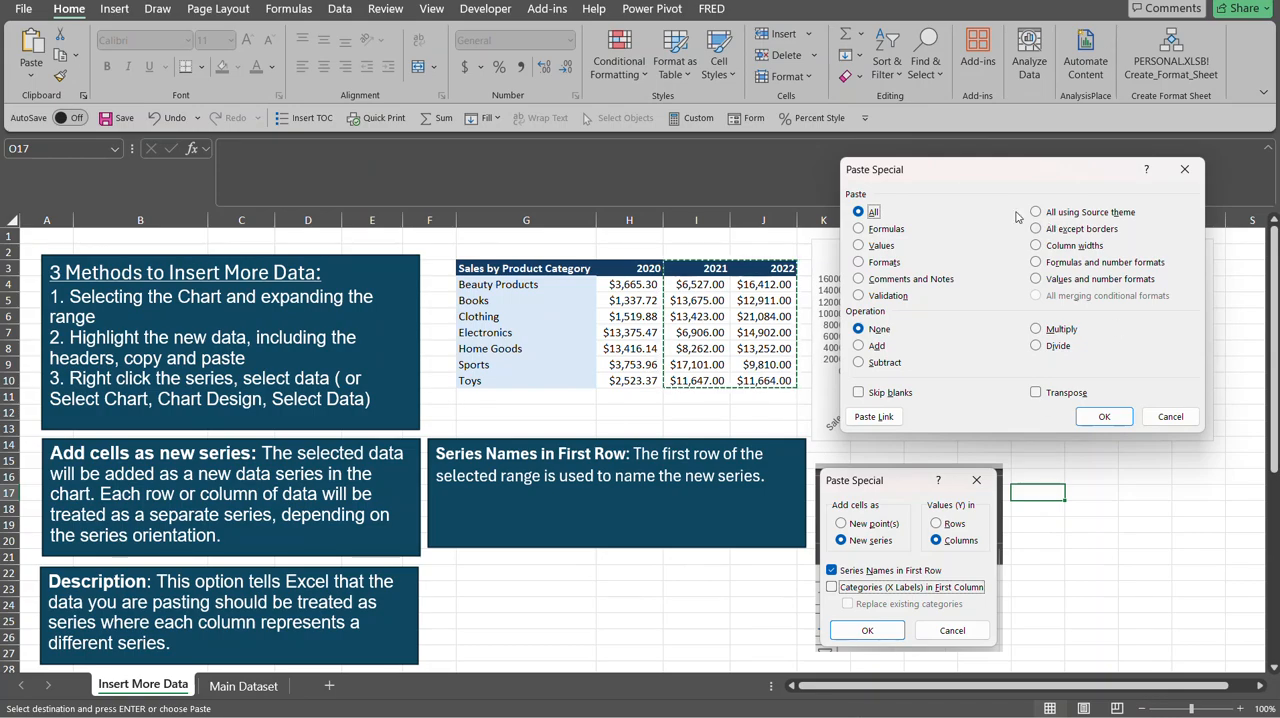
{"action": "left_click", "coordinate": [1168, 418]}
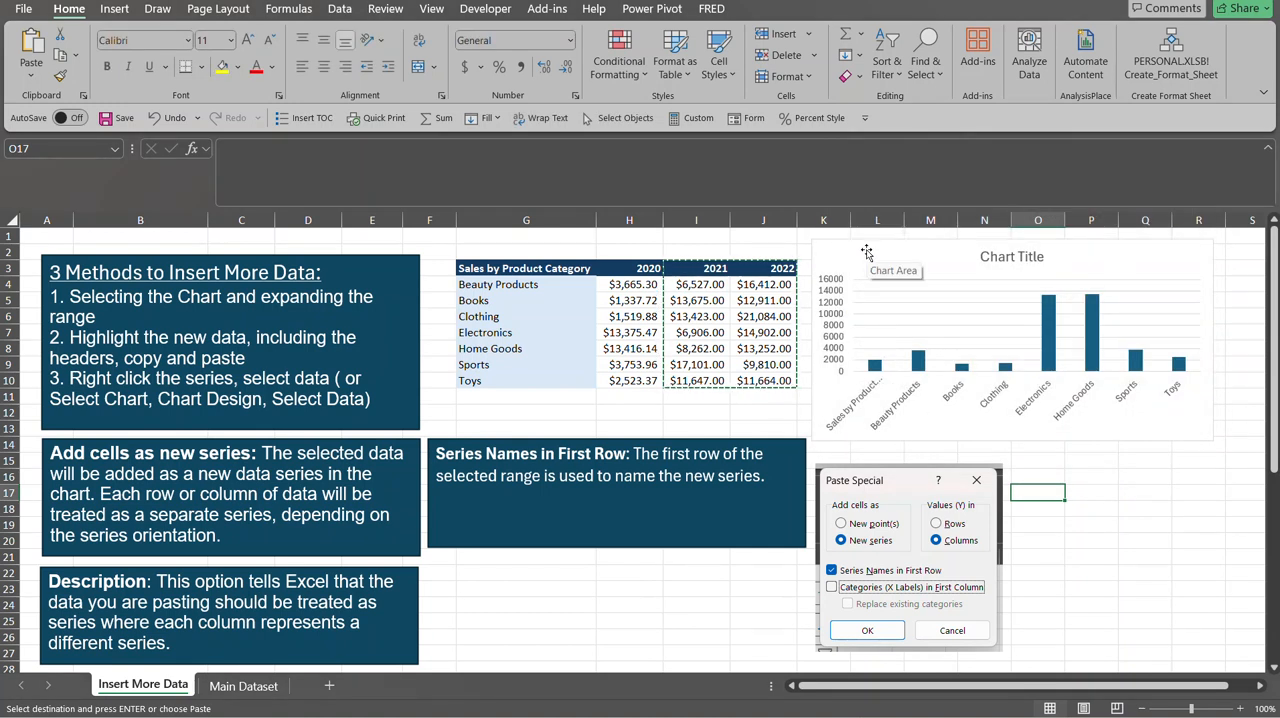
Paste Special the copied columns into the chart as new series in columns, without series names in the first row, and undo the paste.
{"action": "left_click", "coordinate": [866, 252]}
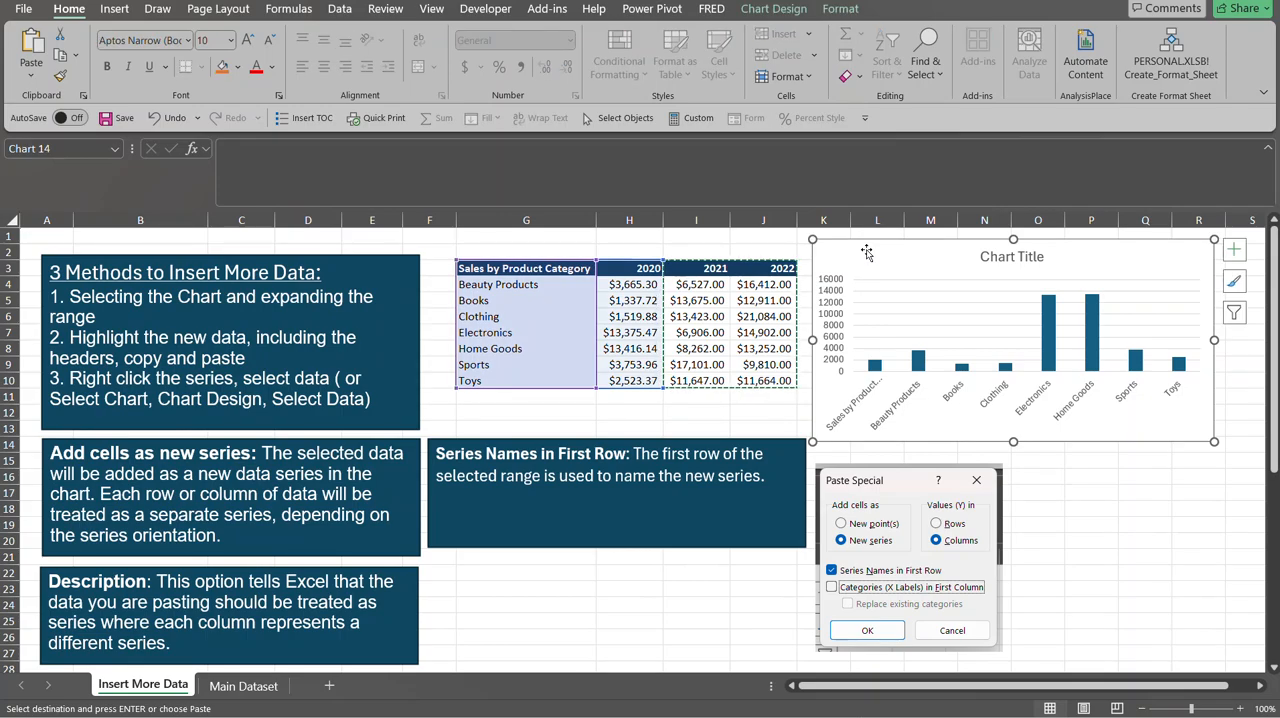
{"action": "key", "text": "ctrl+alt+v"}
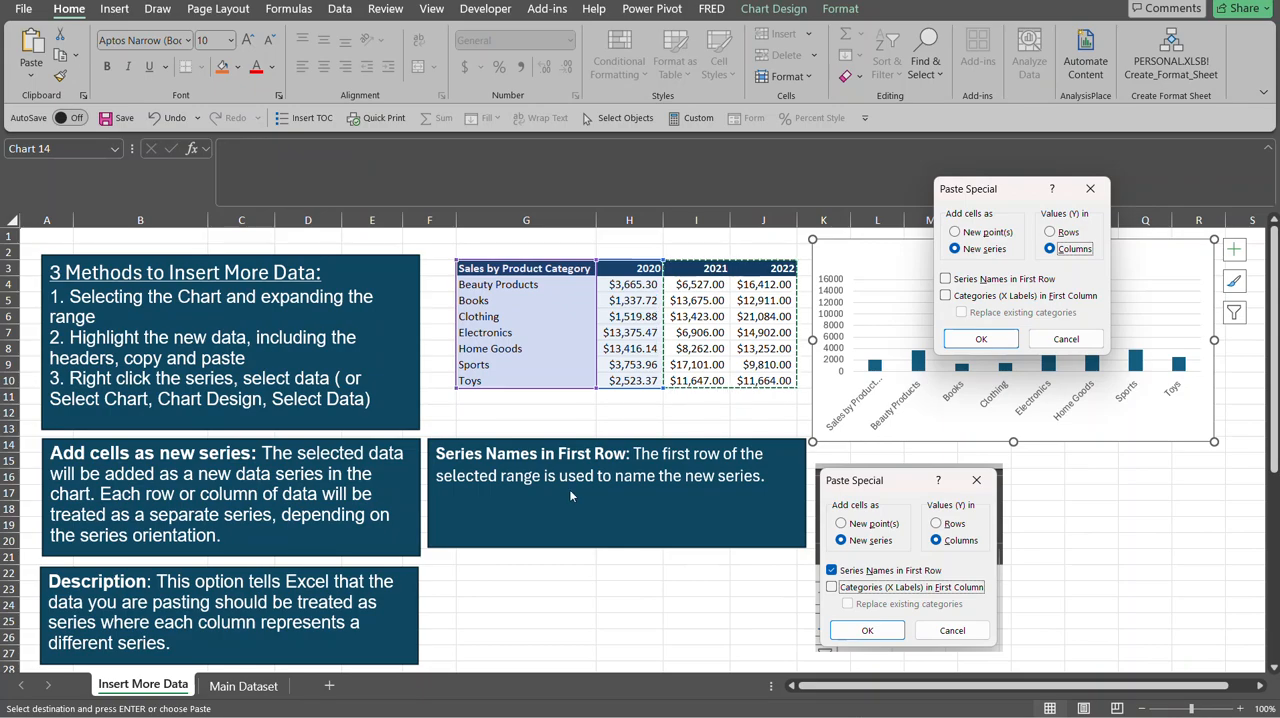
{"action": "left_click", "coordinate": [988, 341]}
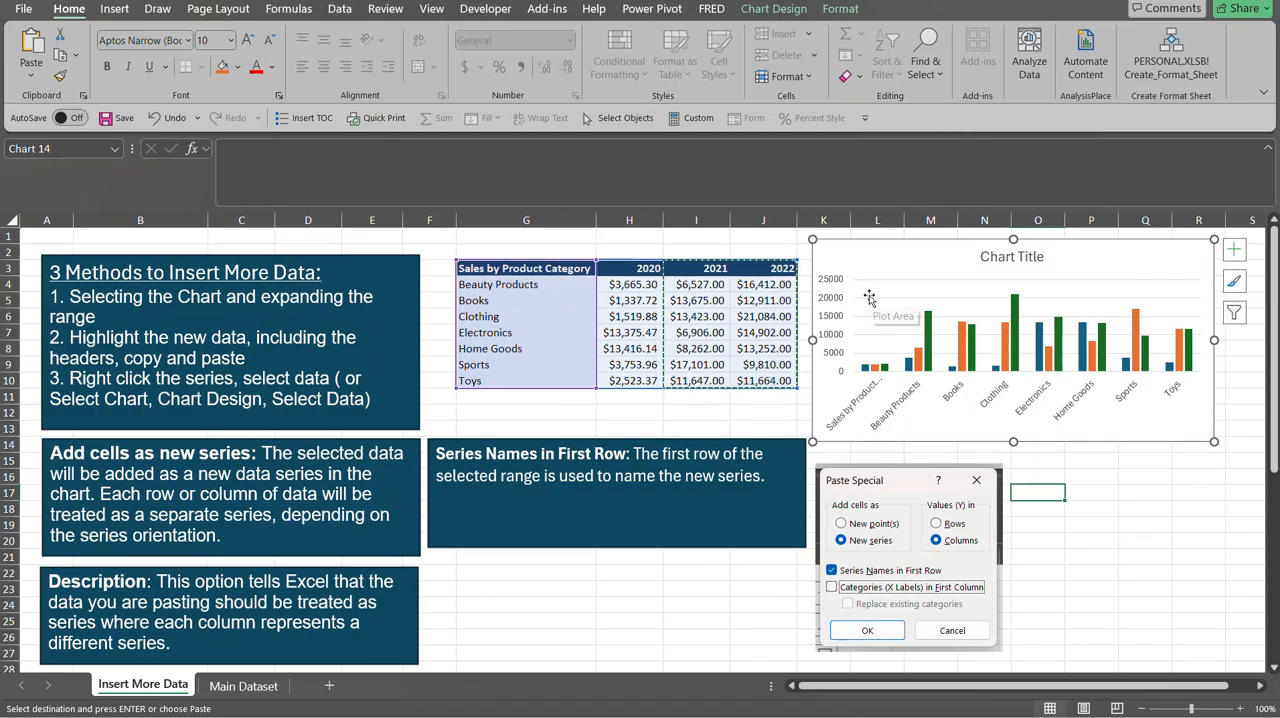
{"action": "key", "text": "ctrl+z"}
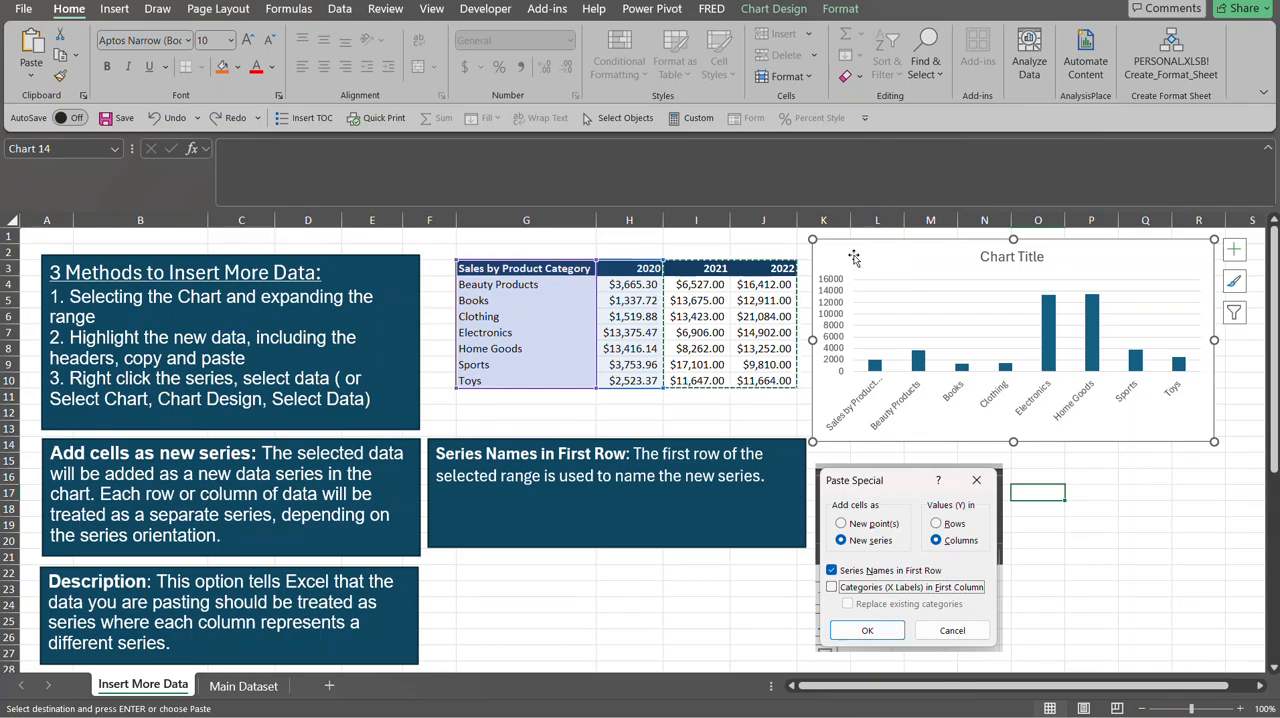
Paste Special the copied columns into the chart as new series in columns, with Series Names in First Row enabled.
{"action": "key", "text": "ctrl+alt+v"}
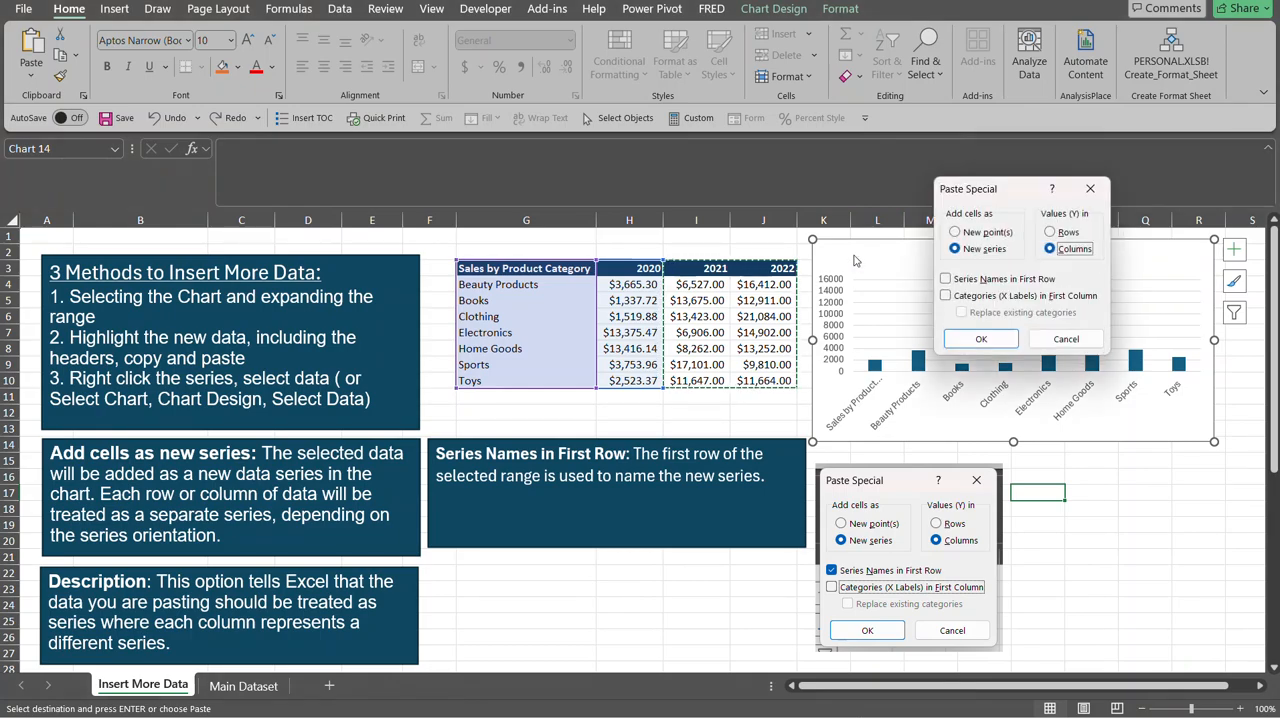
{"action": "left_click", "coordinate": [946, 279]}
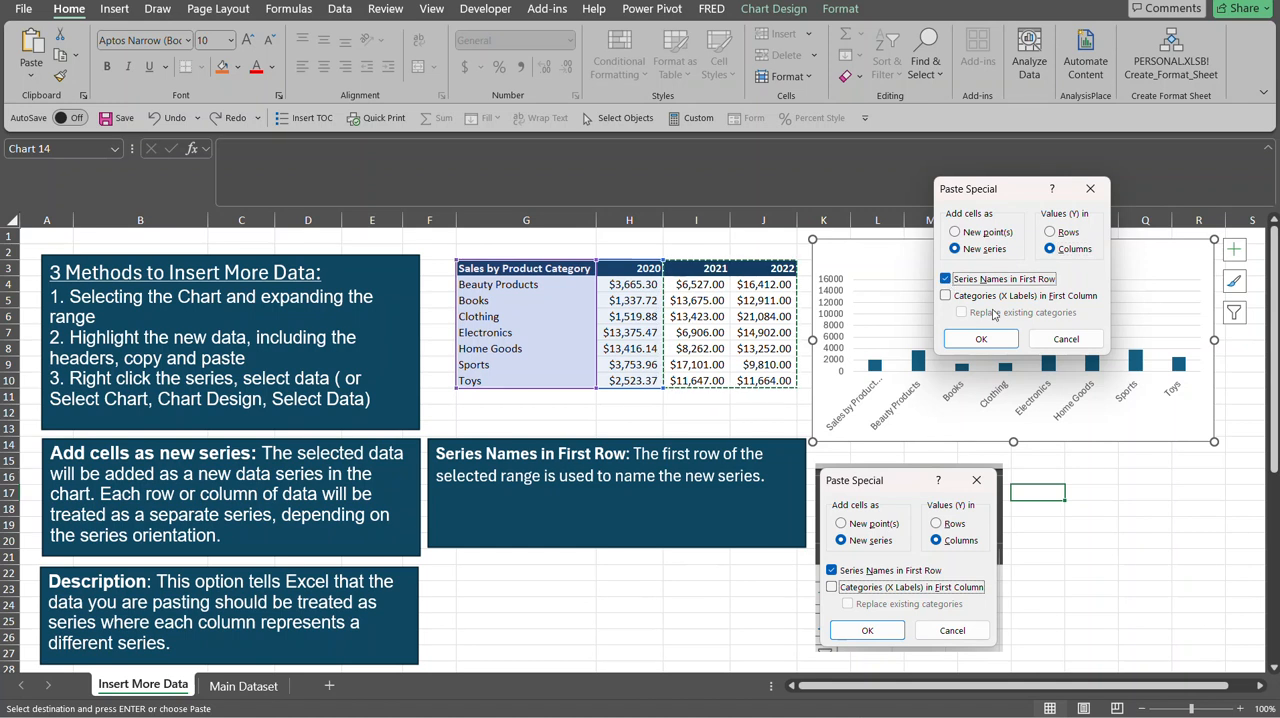
{"action": "left_click", "coordinate": [1008, 345]}
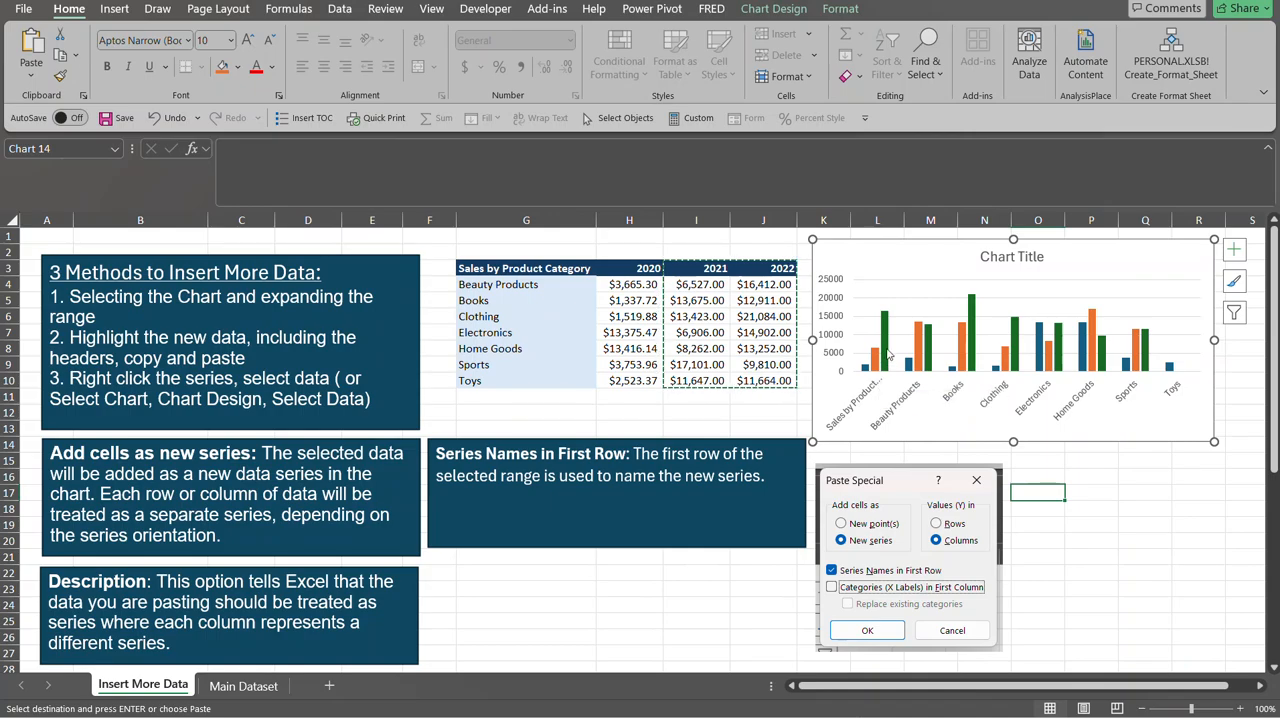
Edit the chart's data source so the unnamed first series takes its name from the 2020 header in cell H3.
{"action": "mouse_move", "coordinate": [886, 352]}
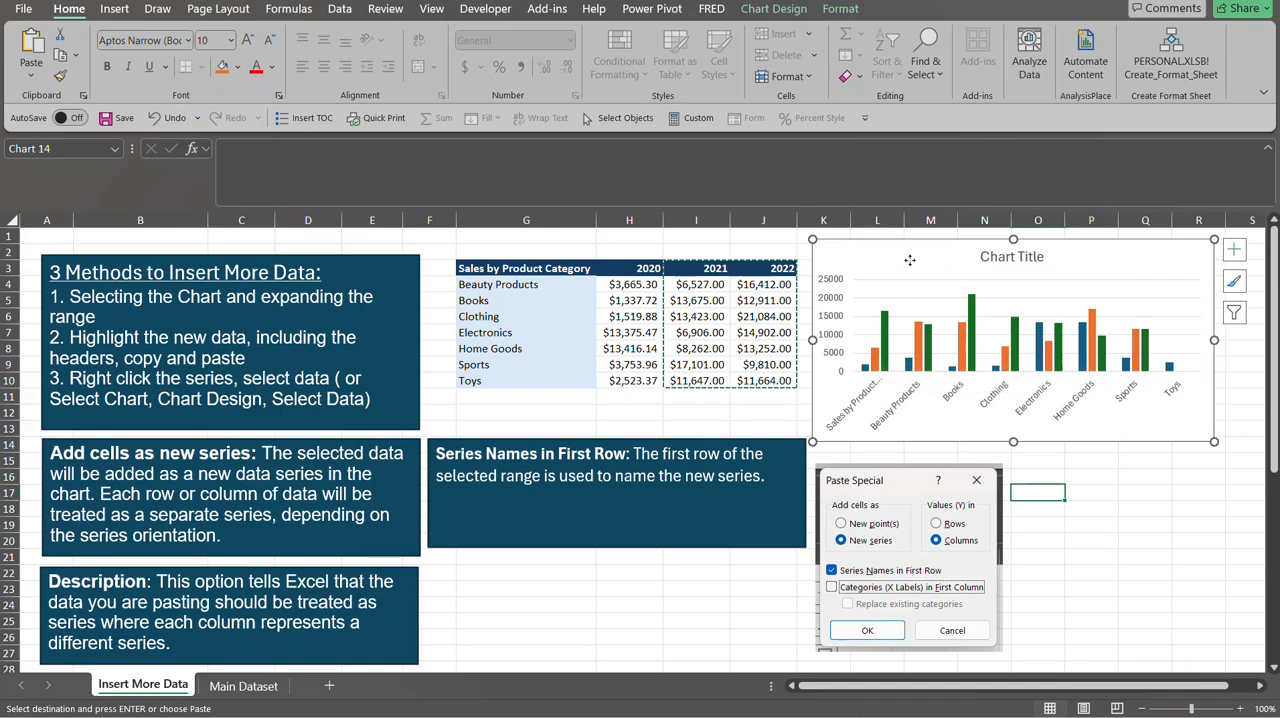
{"action": "right_click", "coordinate": [887, 350]}
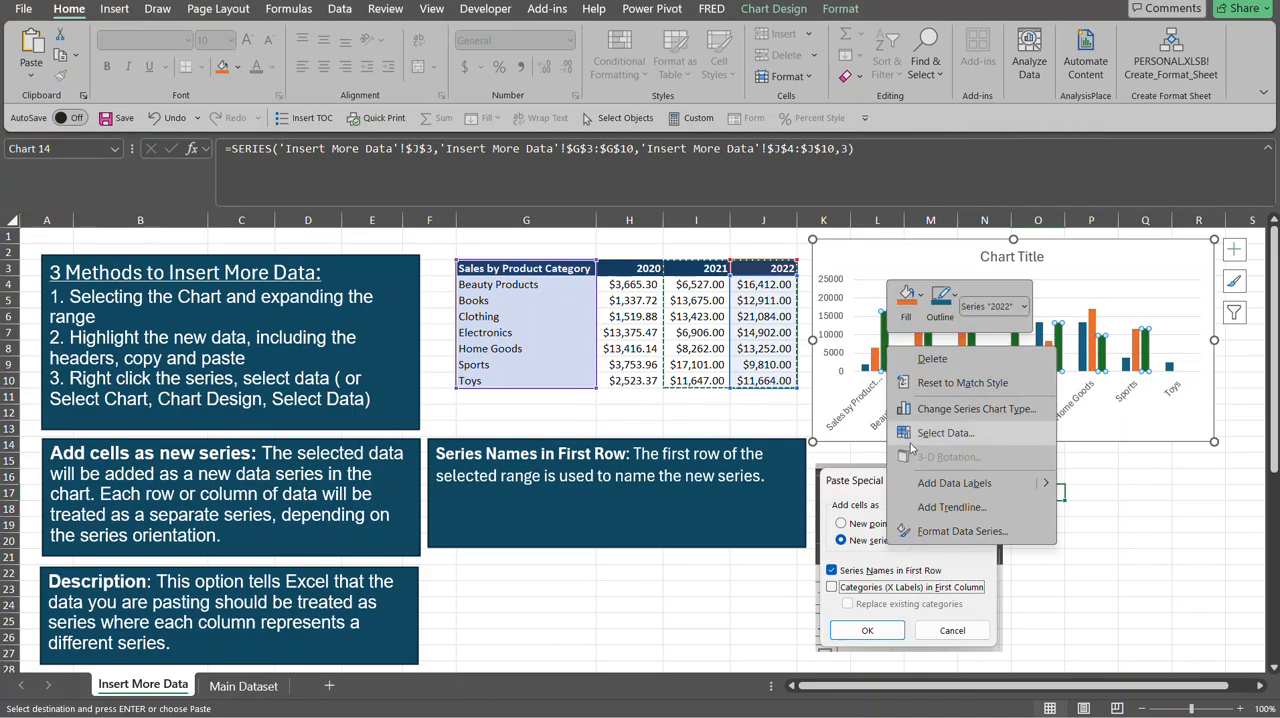
{"action": "left_click", "coordinate": [913, 441]}
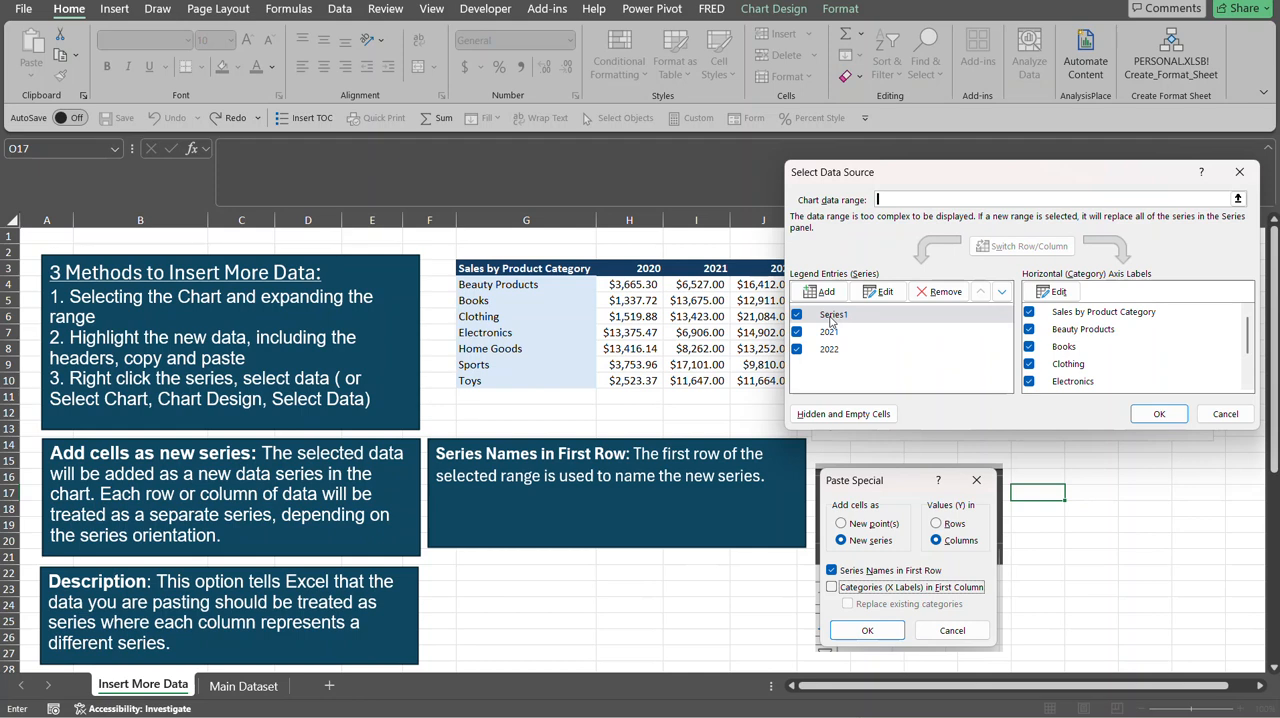
{"action": "left_click", "coordinate": [831, 318]}
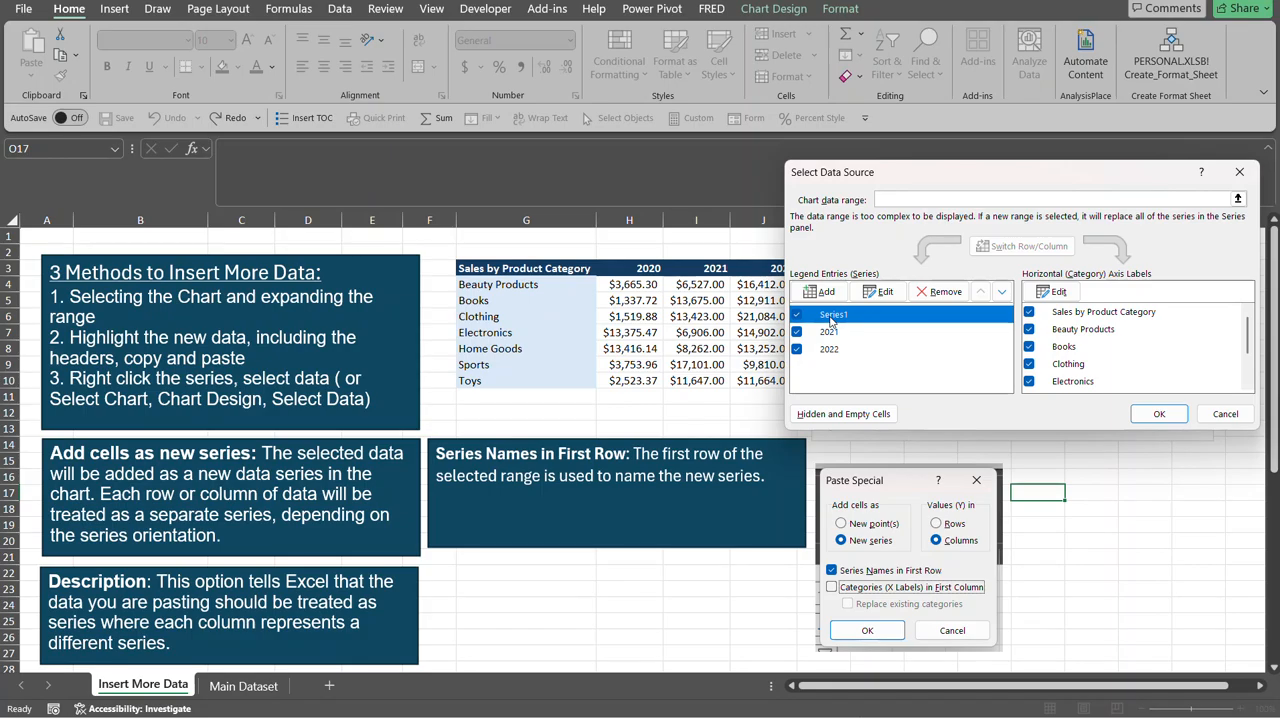
{"action": "left_click", "coordinate": [880, 291]}
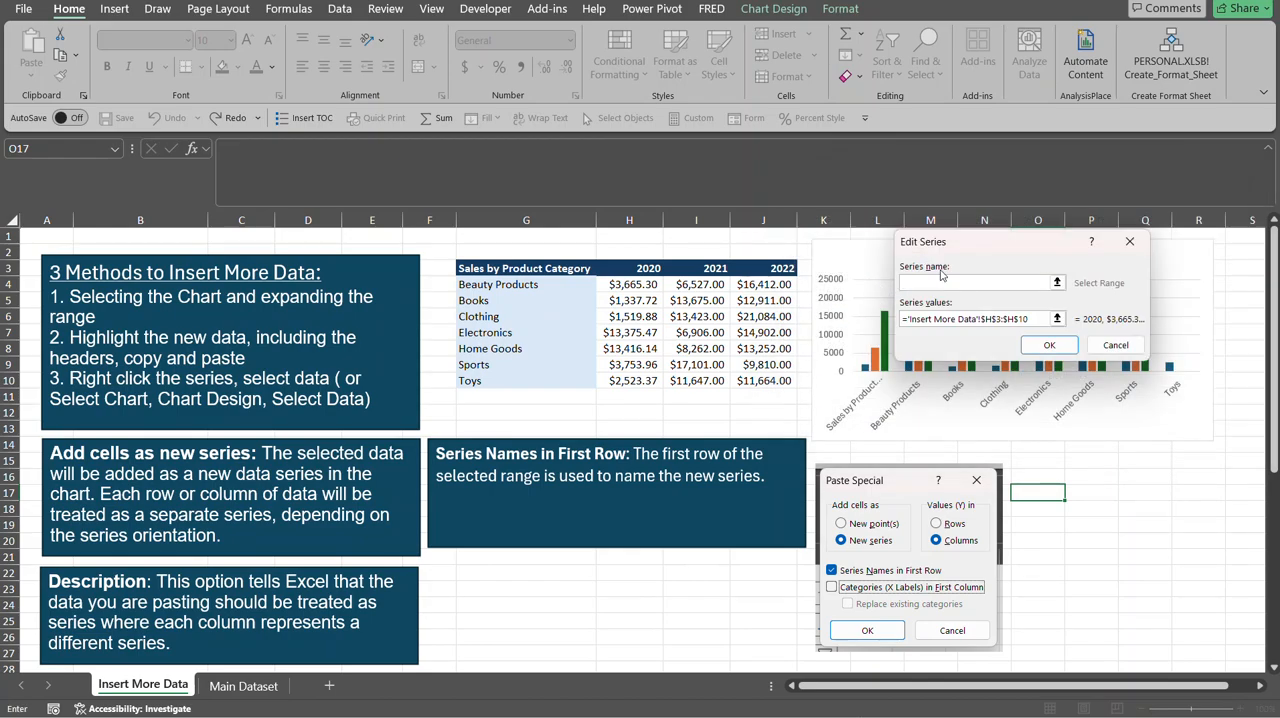
{"action": "left_click", "coordinate": [640, 270]}
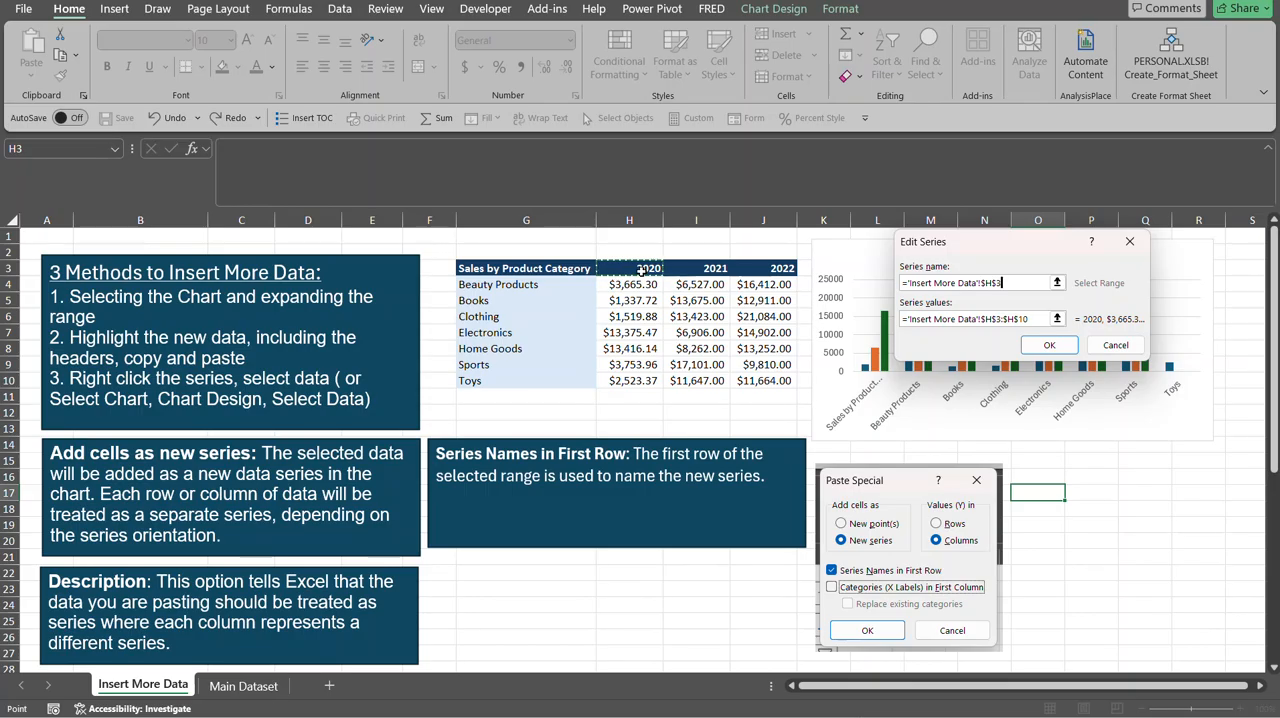
{"action": "left_click", "coordinate": [1036, 344]}
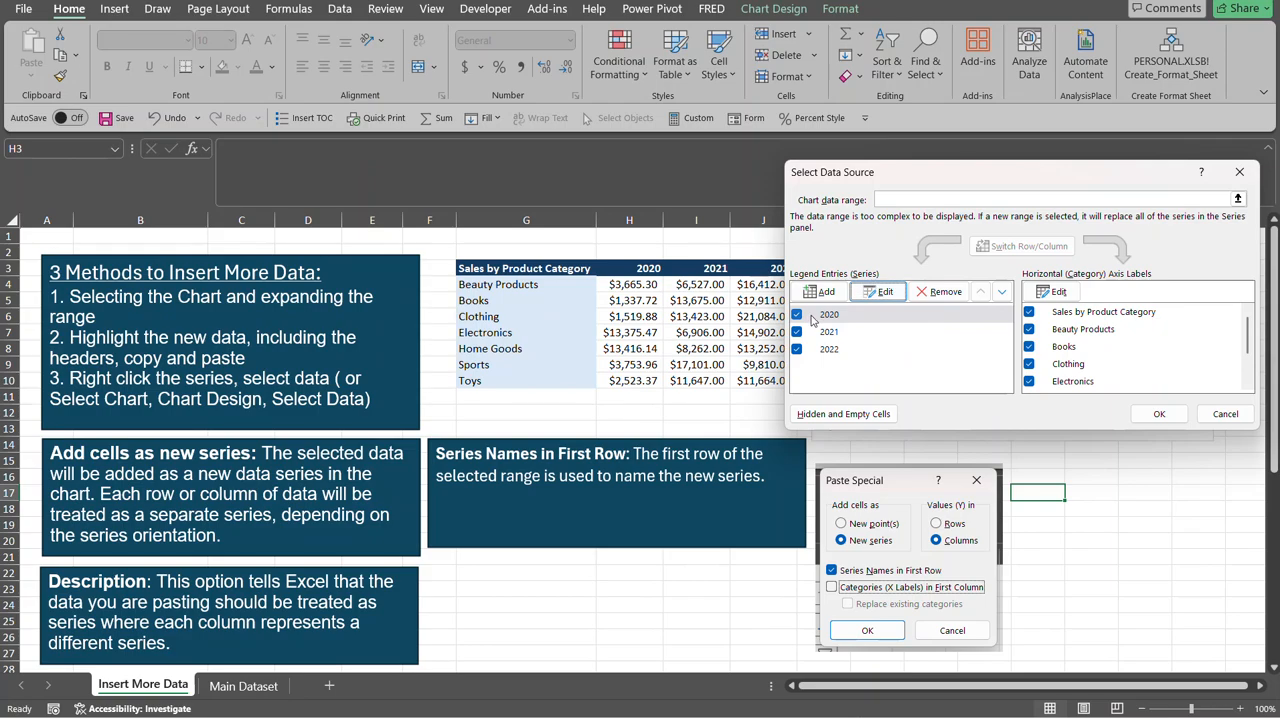
{"action": "left_click", "coordinate": [1136, 415]}
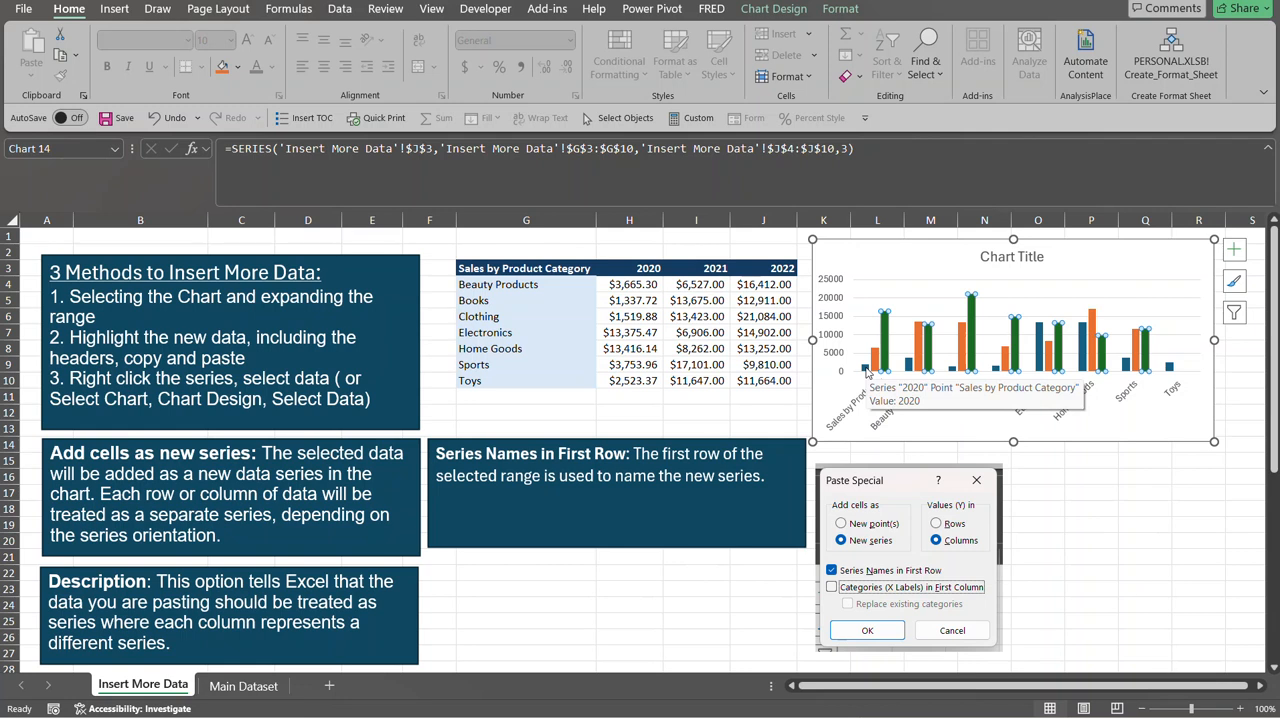
Undo the series renaming and the pasted 2021 and 2022 series, and clear the copied range's marquee.
{"action": "left_click", "coordinate": [838, 258]}
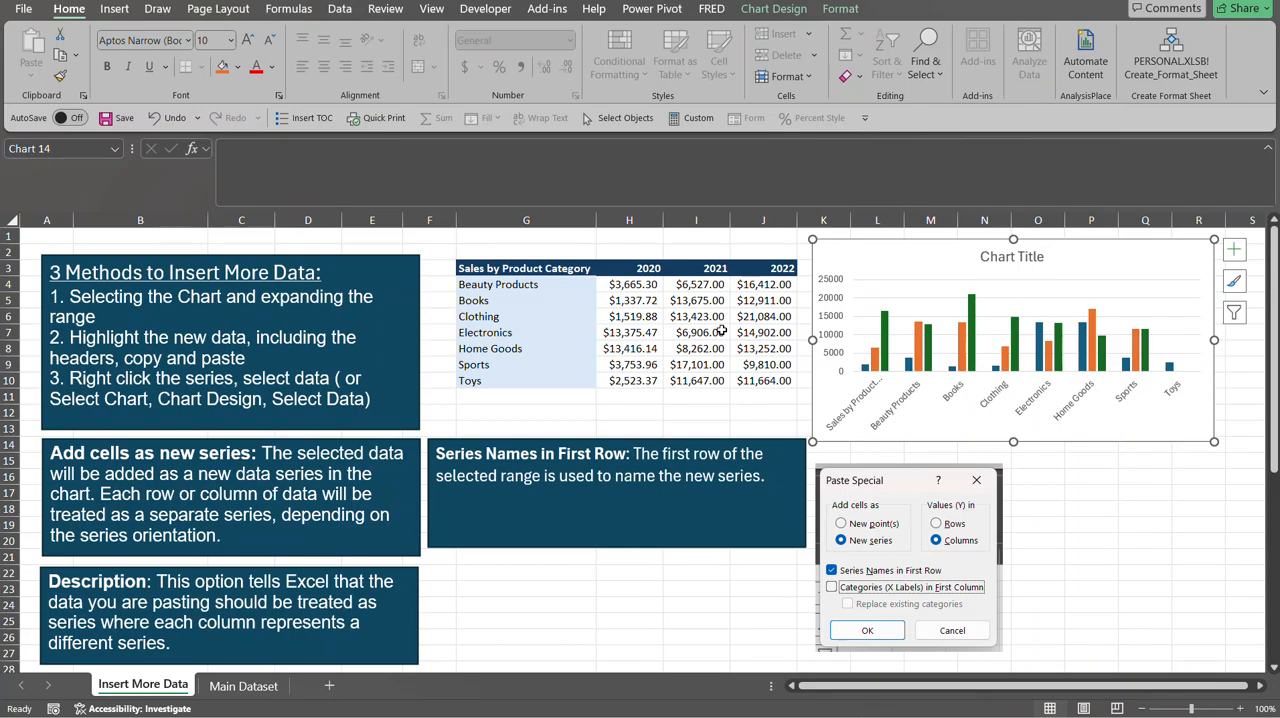
{"action": "key", "text": "ctrl+z"}
{"action": "key", "text": "ctrl+z"}
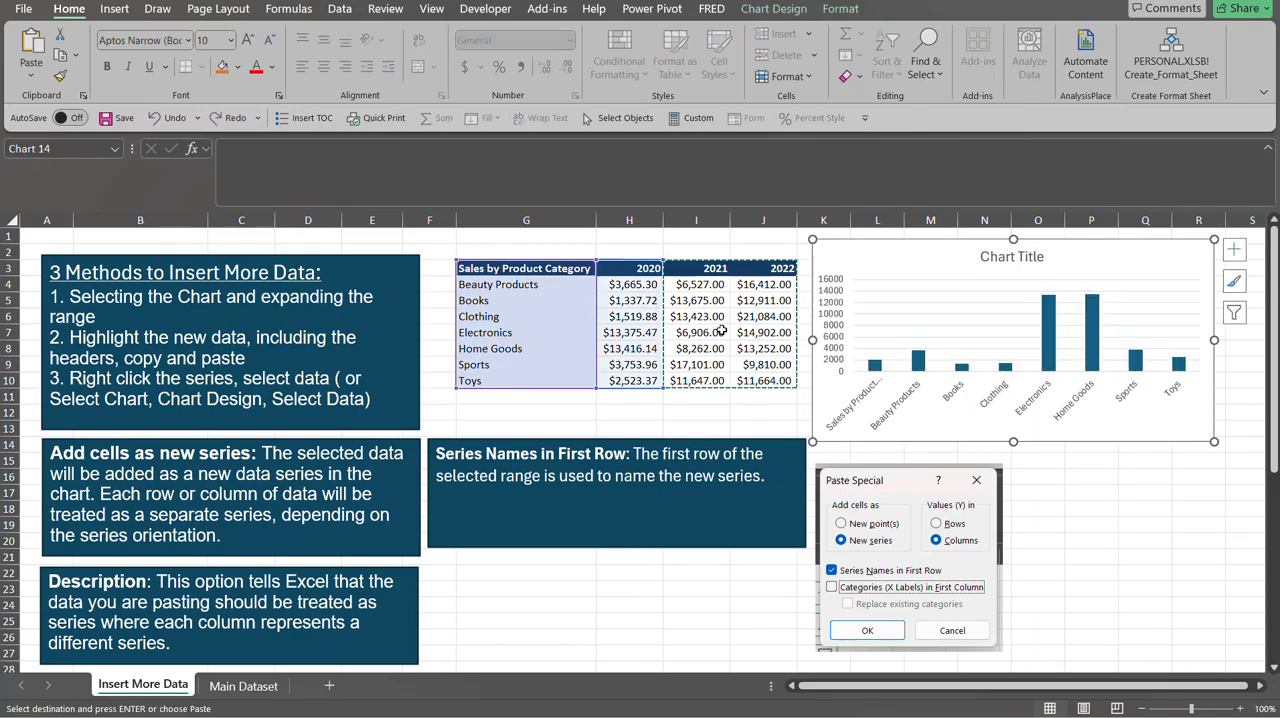
{"action": "left_click", "coordinate": [684, 248]}
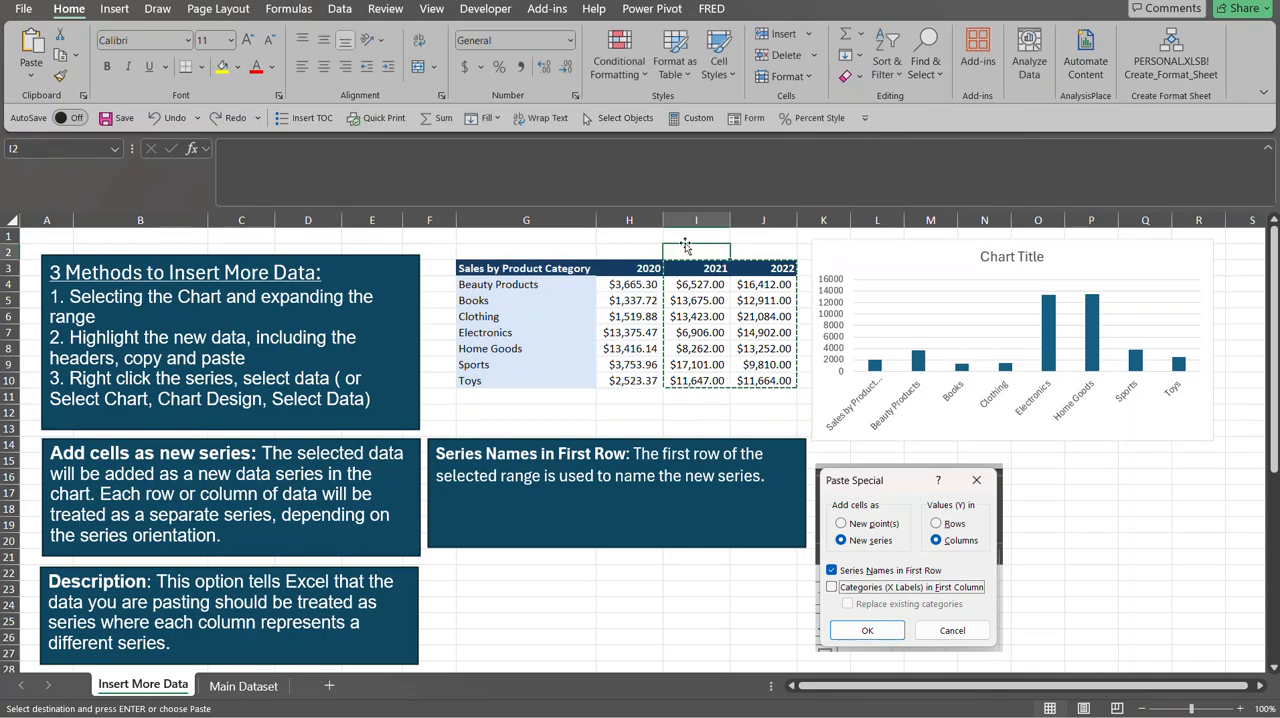
{"action": "key", "text": "Escape"}
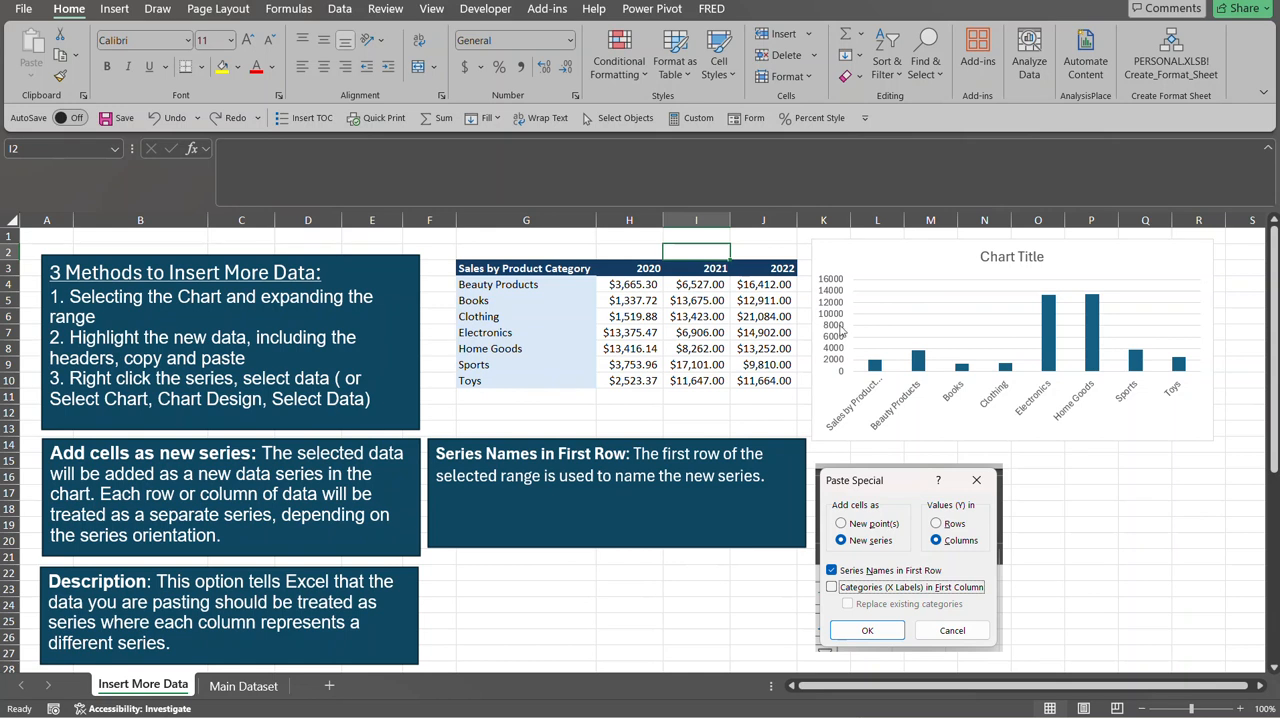
Start a new series in the sales chart's data source and take its name from the 2021 header in cell I3.
{"action": "right_click", "coordinate": [918, 360]}
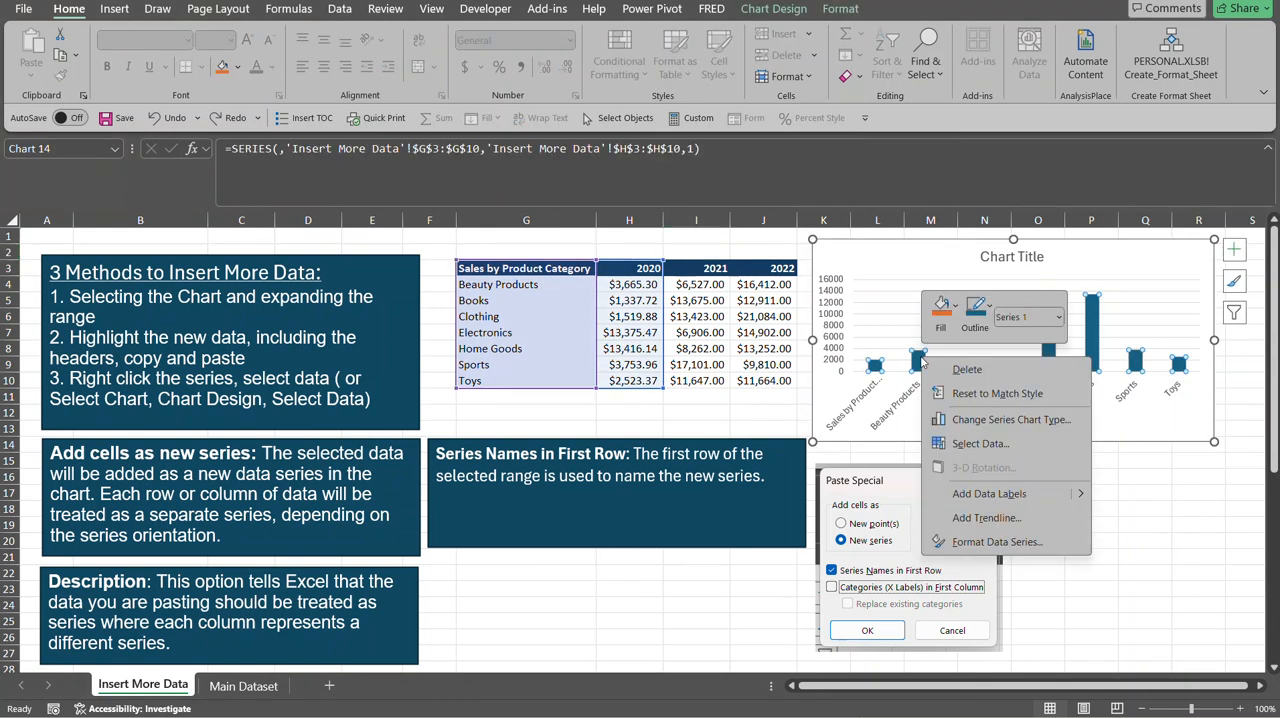
{"action": "left_click", "coordinate": [772, 238]}
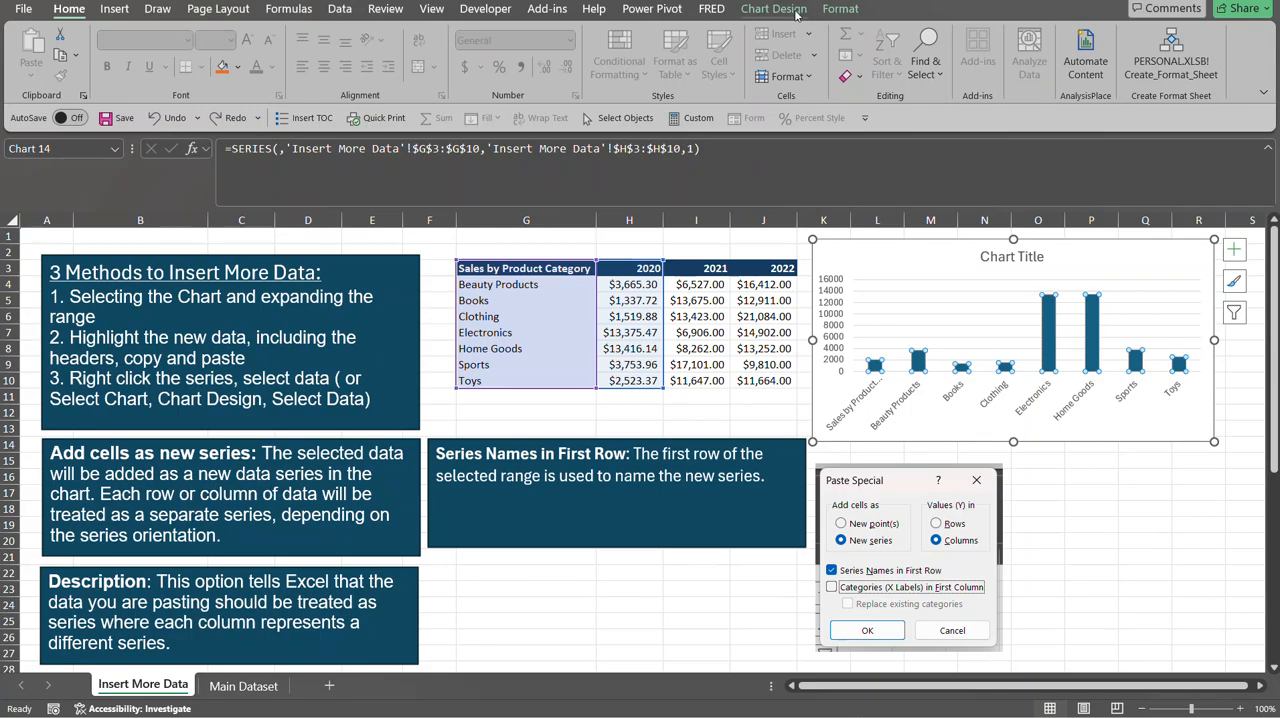
{"action": "left_click", "coordinate": [797, 11]}
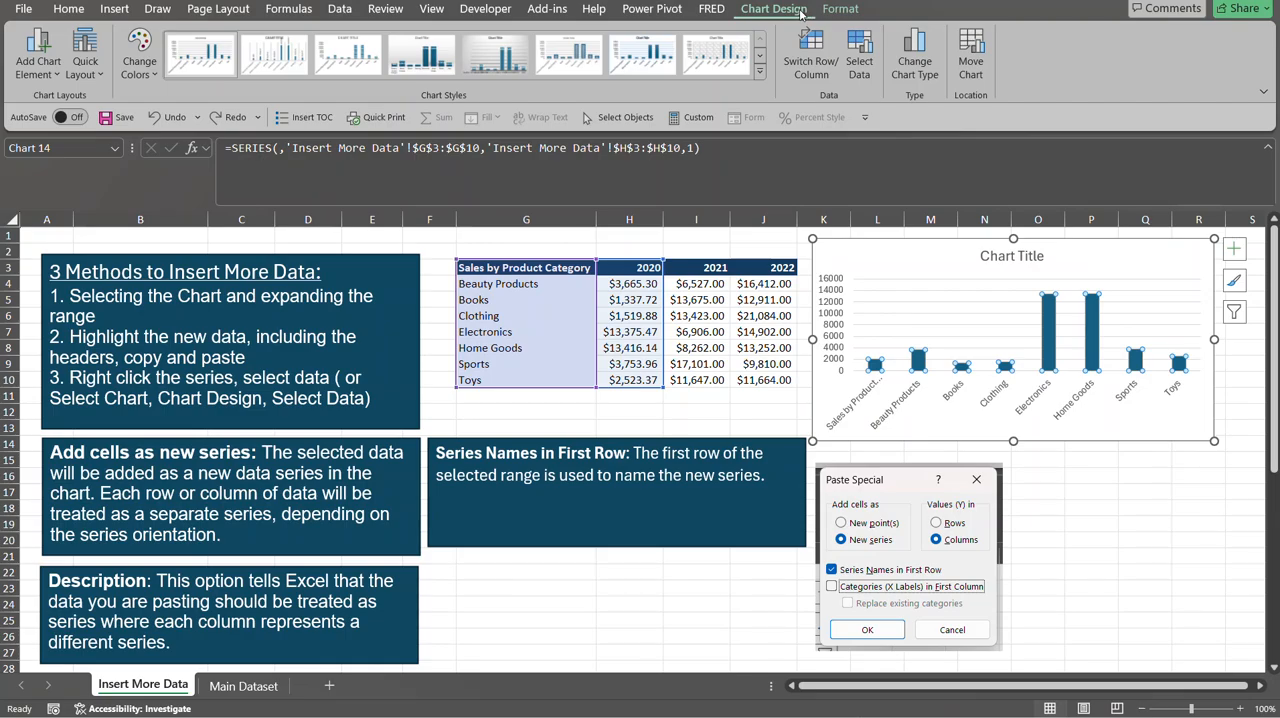
{"action": "left_click", "coordinate": [860, 62]}
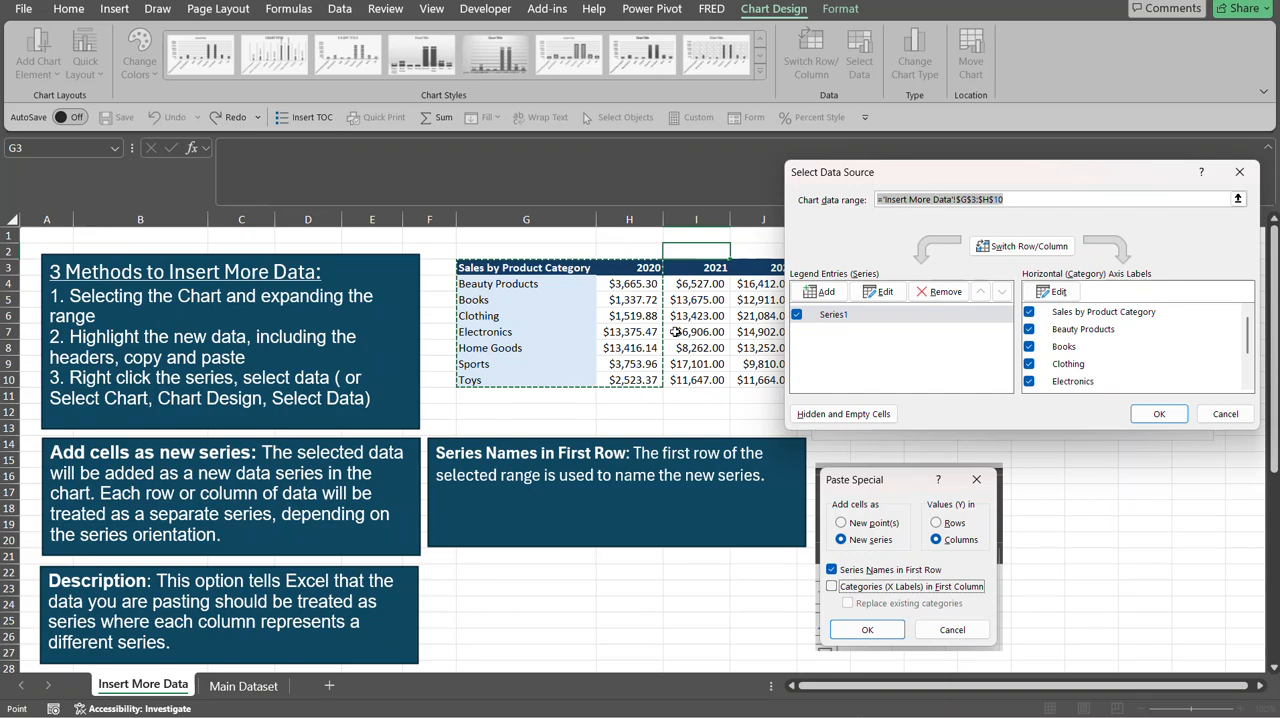
{"action": "left_click", "coordinate": [827, 292]}
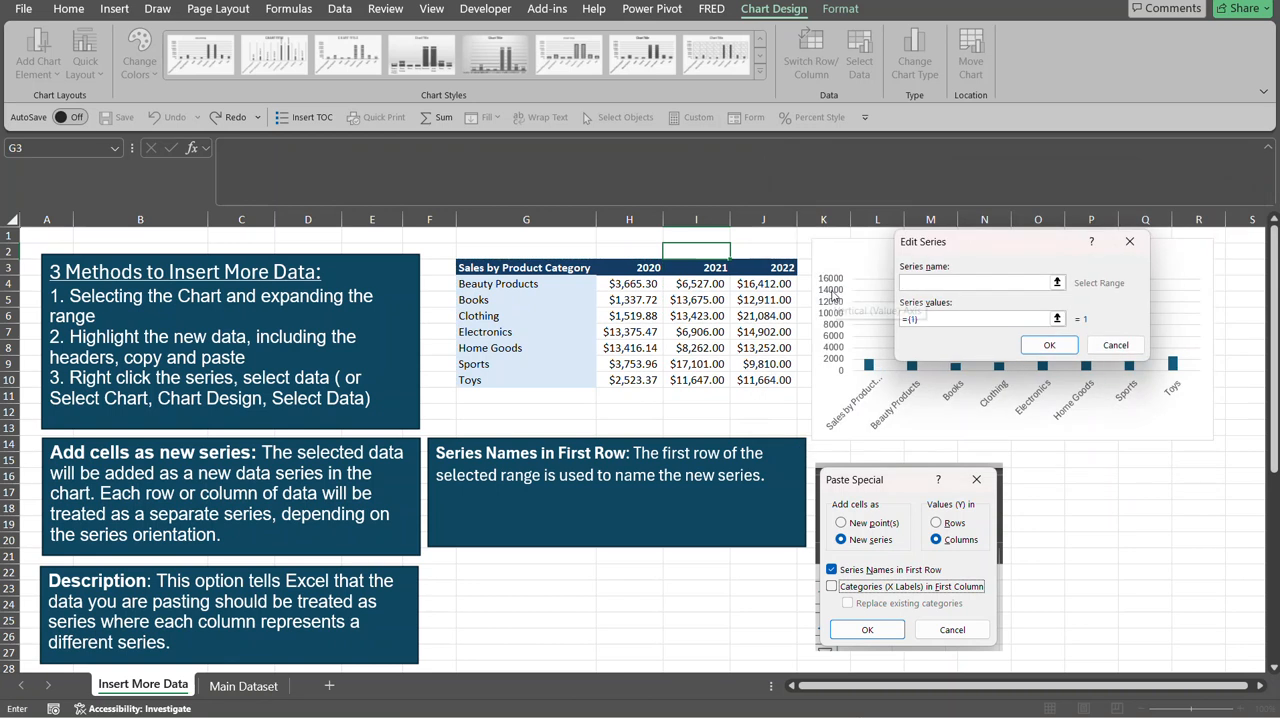
{"action": "left_click", "coordinate": [713, 267]}
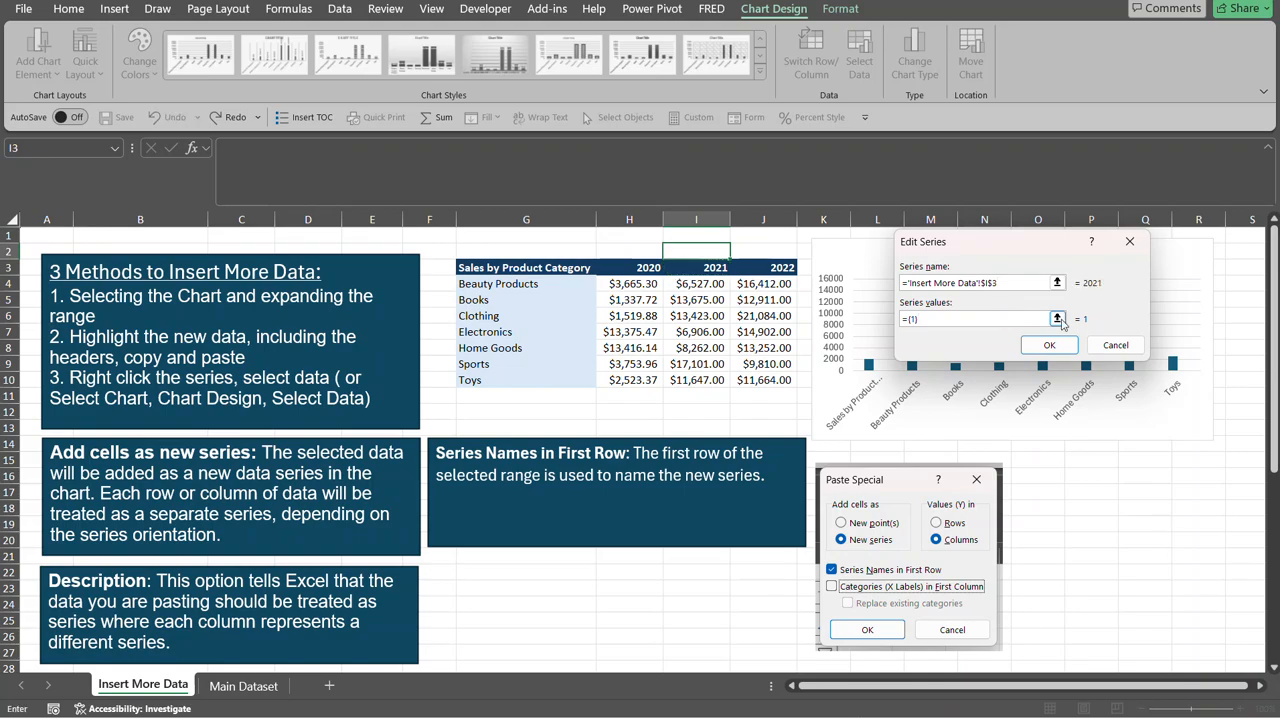
Set the new 2021 series' values to the sales figures in I4:I10 and apply the data source changes.
{"action": "left_click", "coordinate": [1057, 318]}
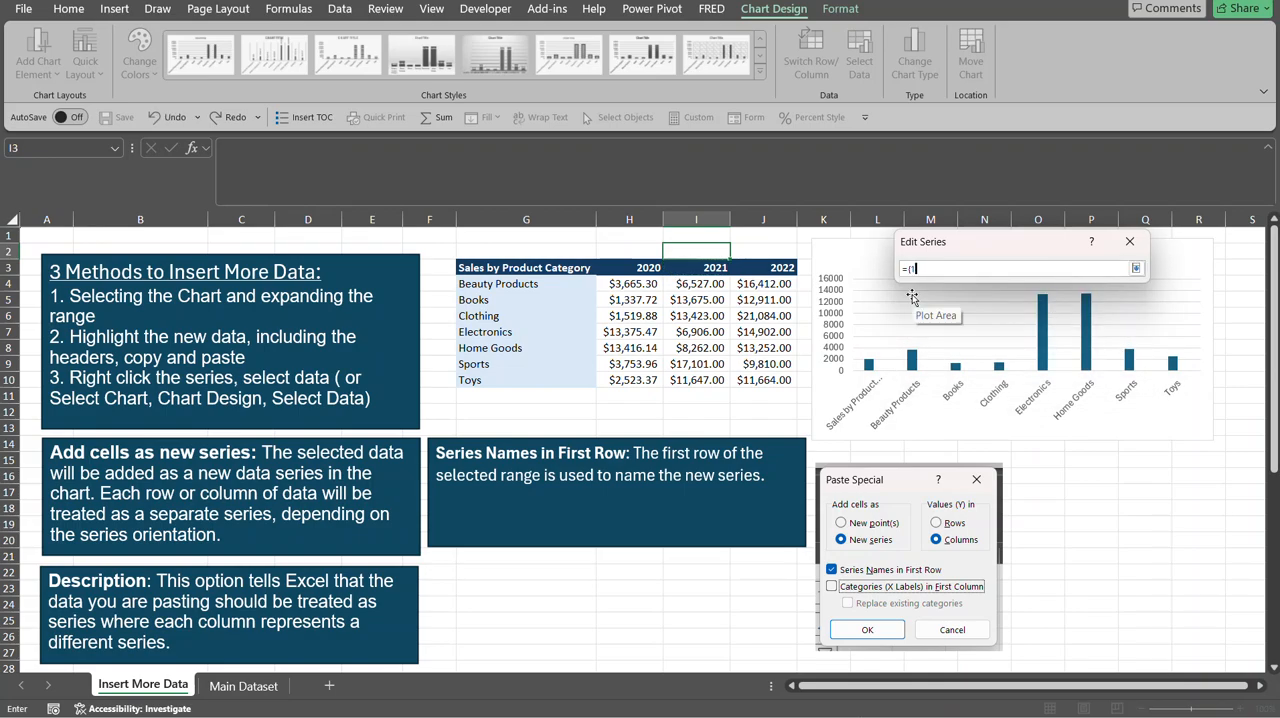
{"action": "key", "text": "BackSpace"}
{"action": "key", "text": "BackSpace"}
{"action": "key", "text": "BackSpace"}
{"action": "key", "text": "BackSpace"}
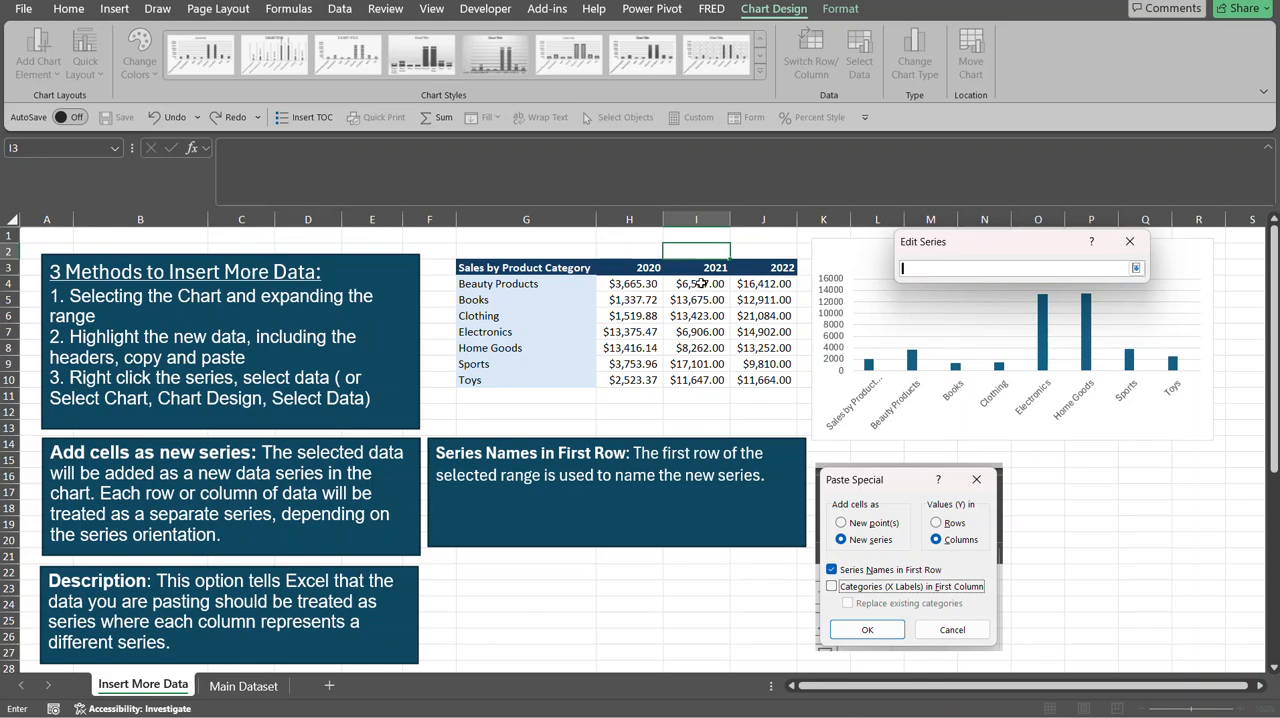
{"action": "left_click_drag", "start_coordinate": [705, 284], "coordinate": [706, 380]}
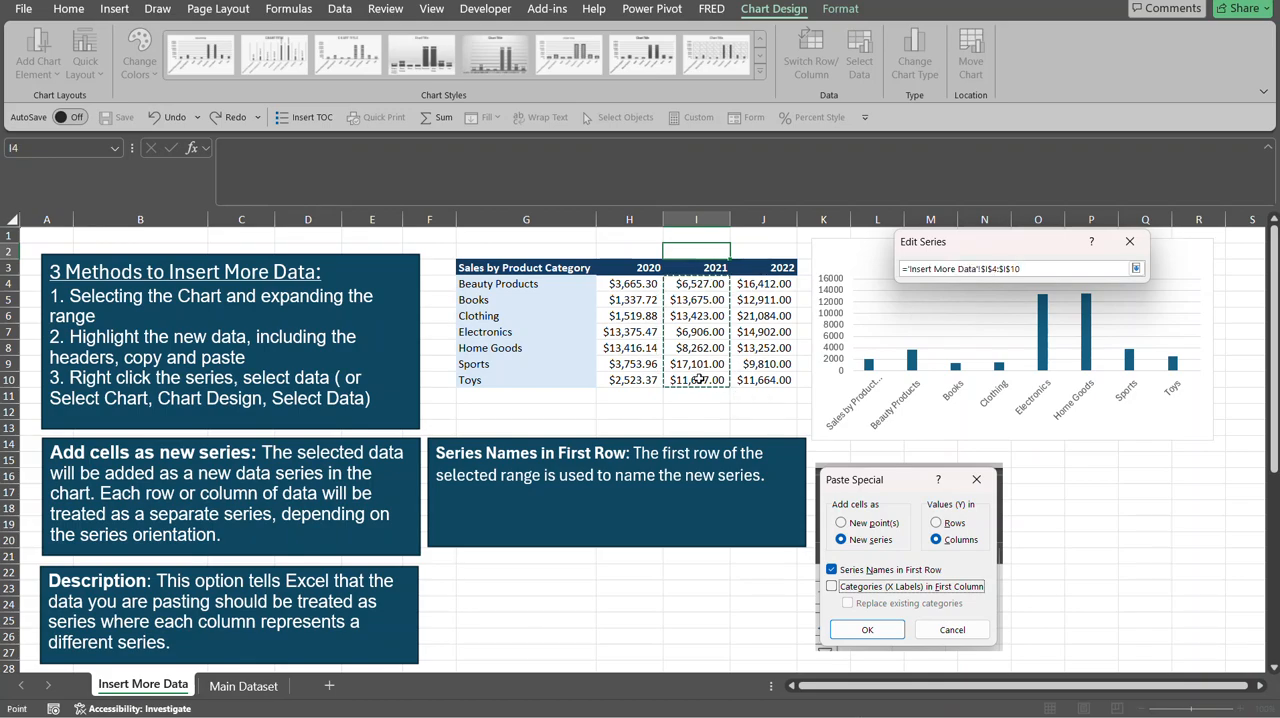
{"action": "left_click", "coordinate": [1138, 270]}
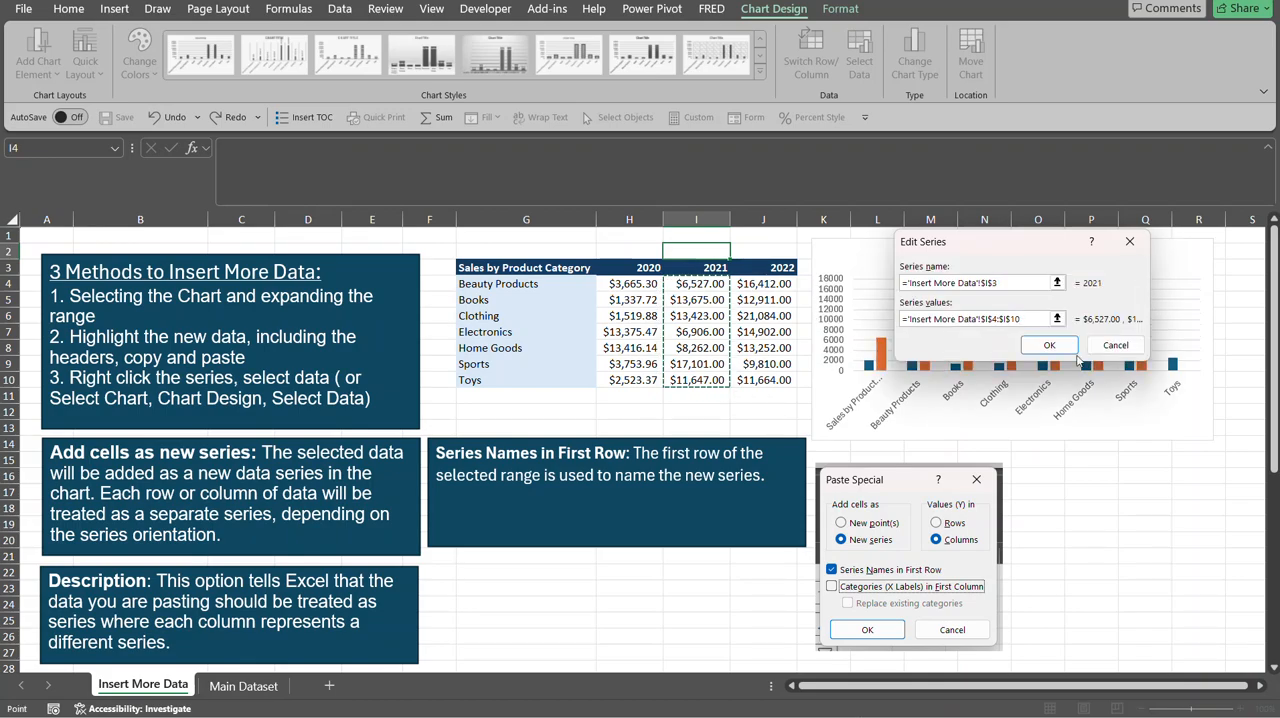
{"action": "left_click", "coordinate": [1065, 344]}
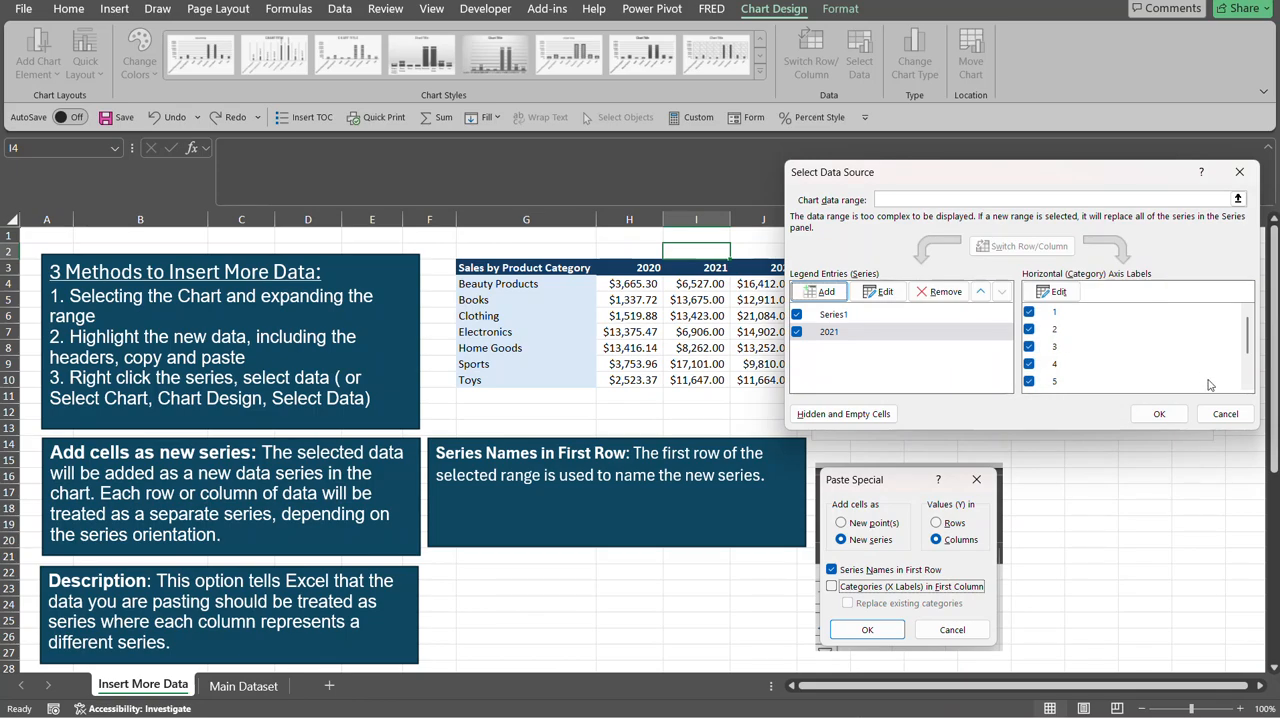
{"action": "left_click", "coordinate": [1163, 413]}
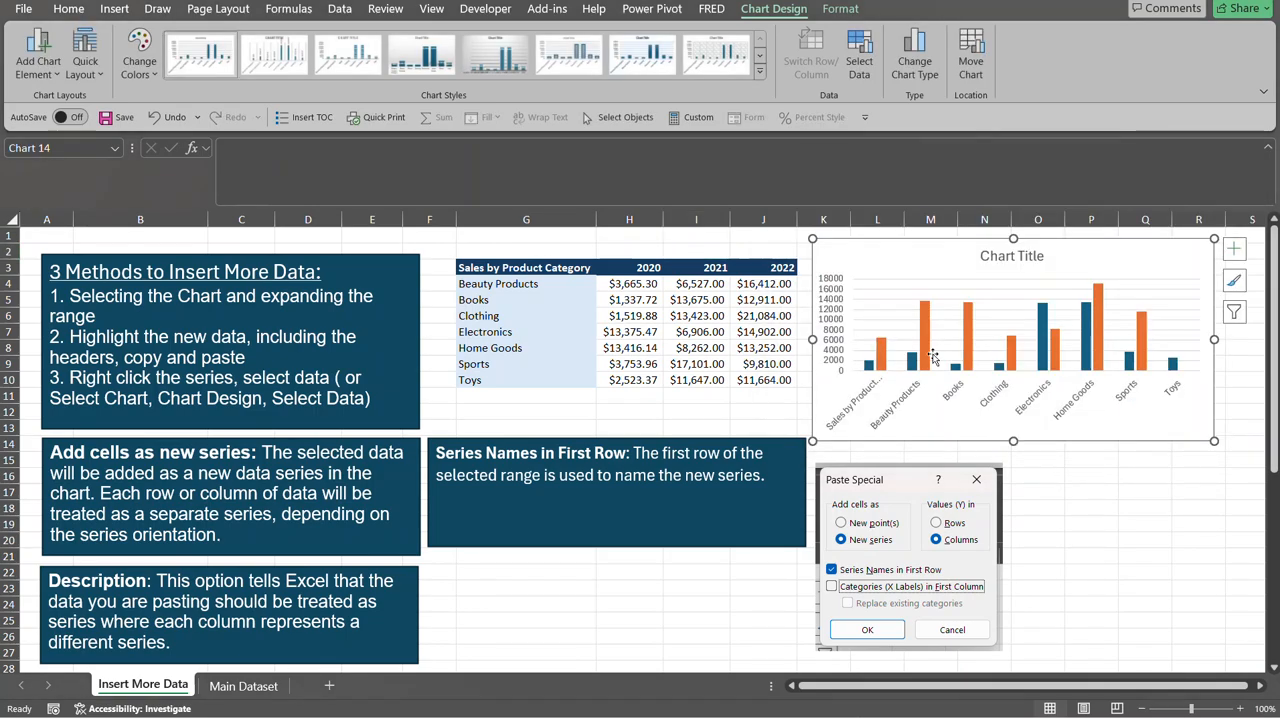
Start another new series in the chart's data source and take its name from the 2022 header in cell J3.
{"action": "mouse_move", "coordinate": [882, 358]}
{"action": "left_click", "coordinate": [887, 282]}
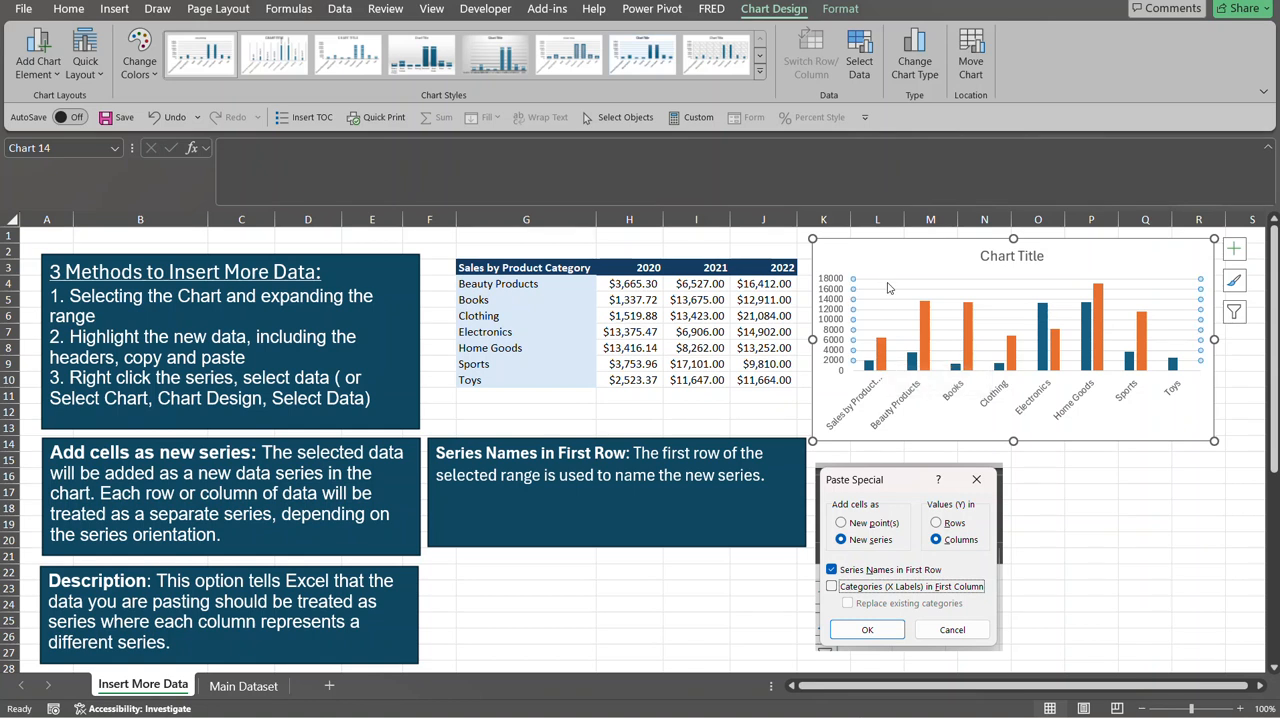
{"action": "left_click", "coordinate": [870, 364]}
{"action": "right_click", "coordinate": [880, 367]}
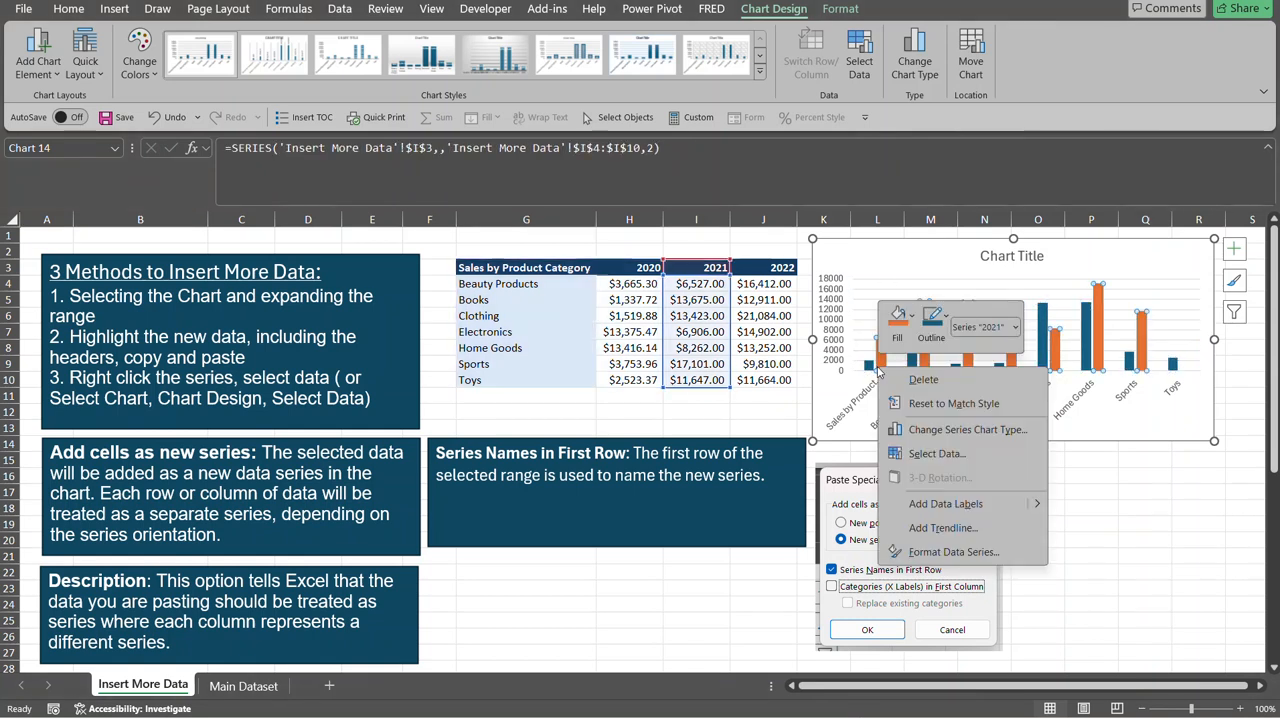
{"action": "left_click", "coordinate": [932, 455]}
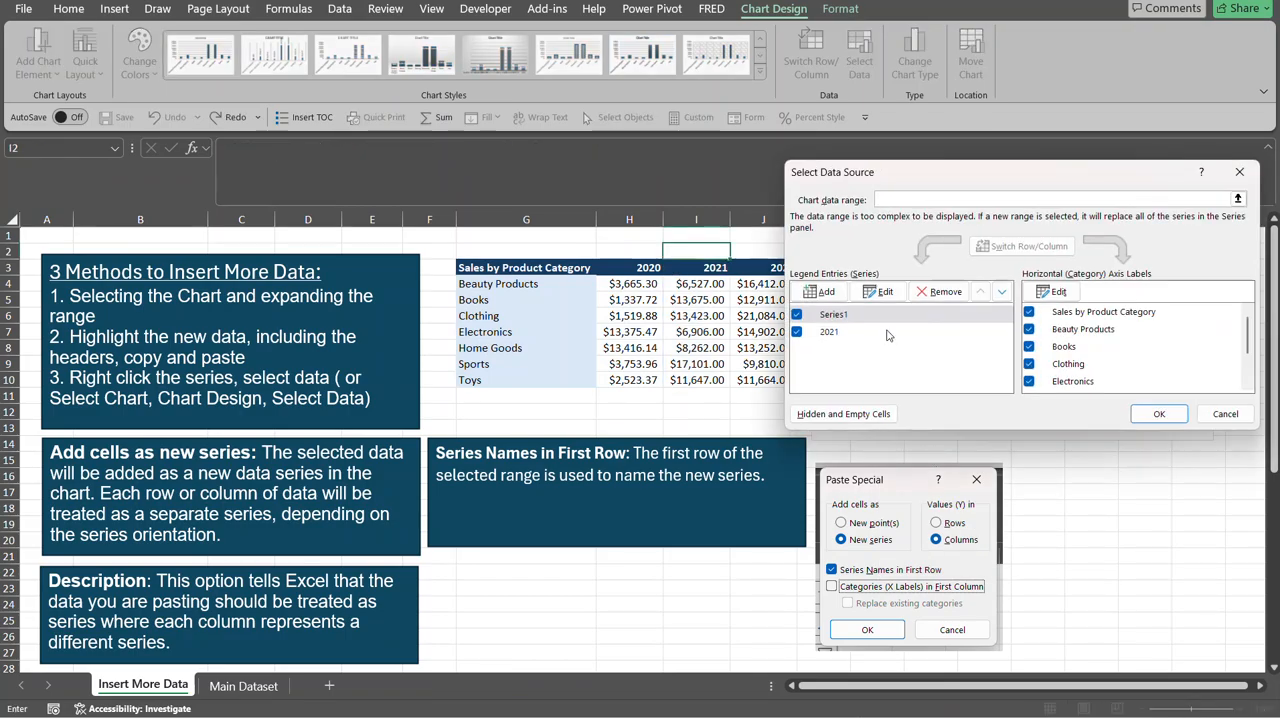
{"action": "left_click", "coordinate": [837, 291]}
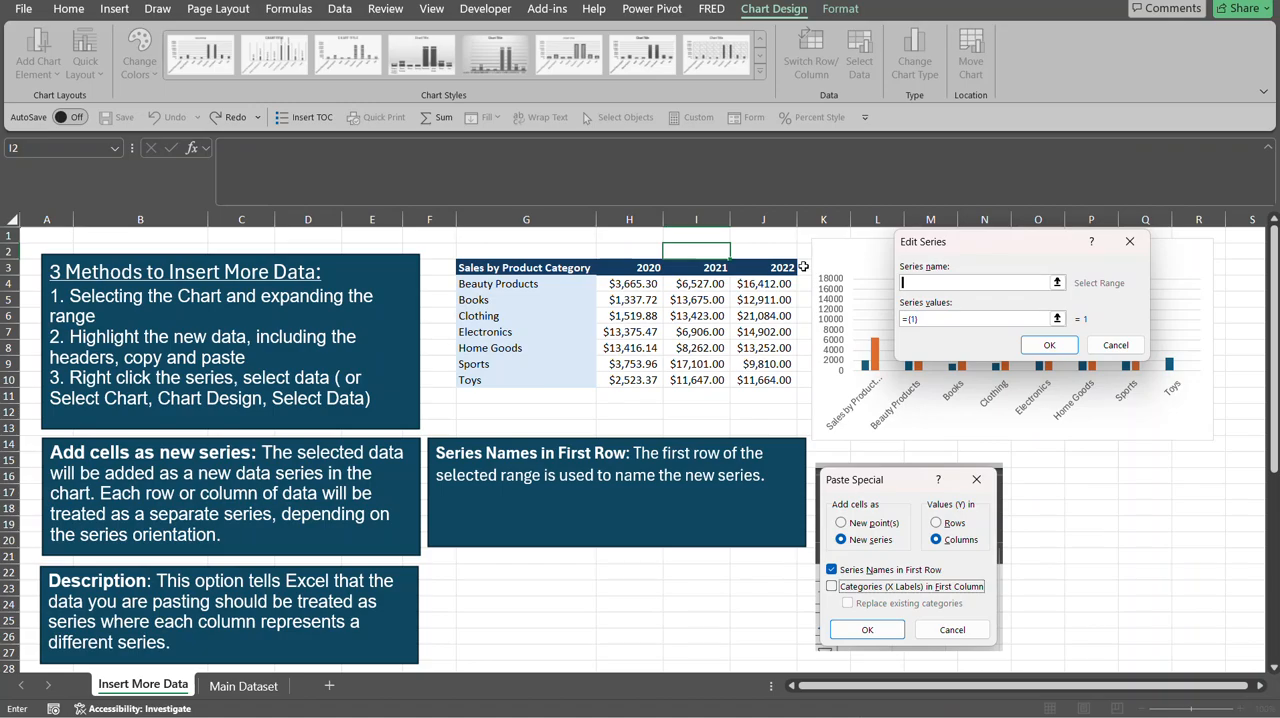
{"action": "left_click", "coordinate": [766, 267]}
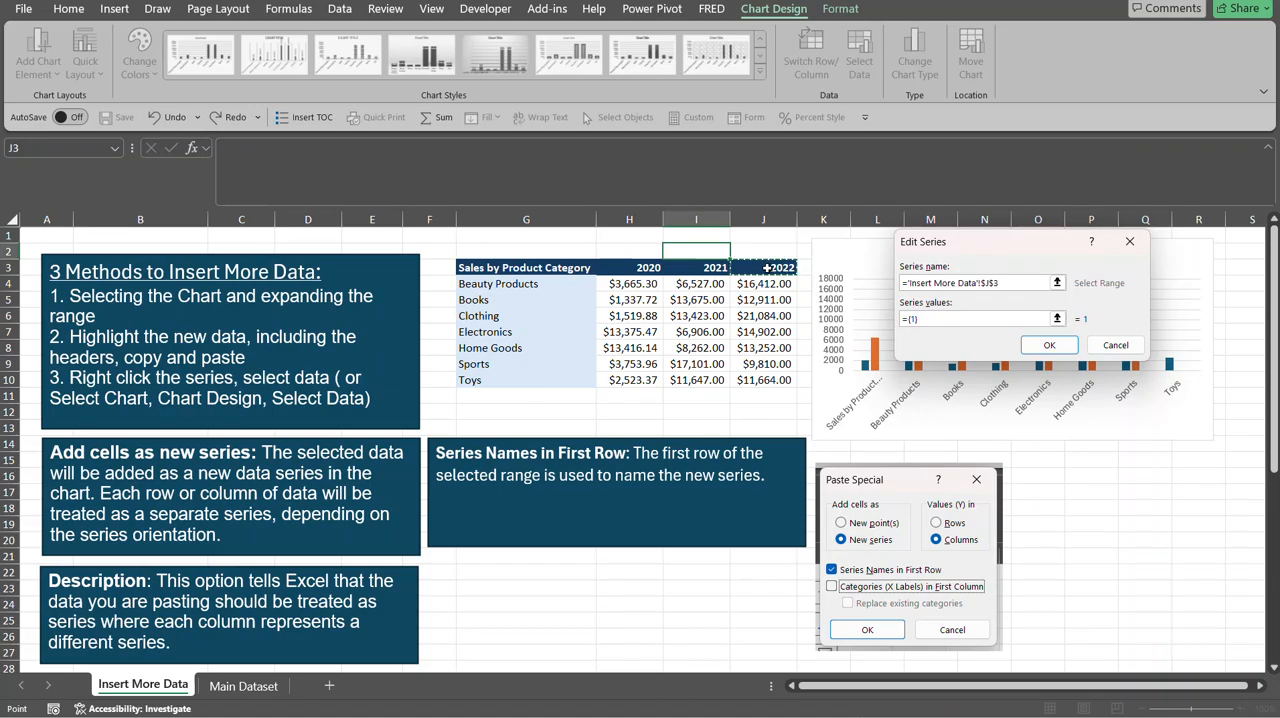
Set the new 2022 series' values to the sales figures in J4:J10 and apply the data source changes.
{"action": "left_click", "coordinate": [1056, 319]}
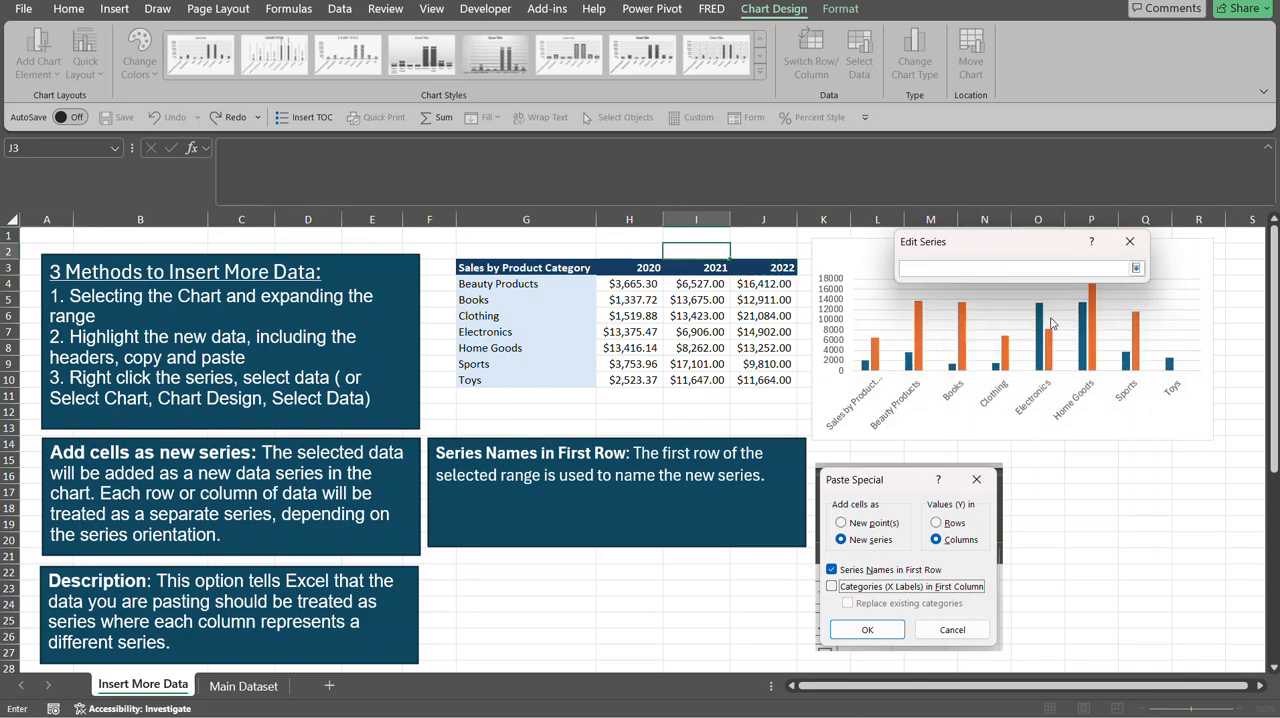
{"action": "left_click_drag", "start_coordinate": [763, 284], "coordinate": [765, 381]}
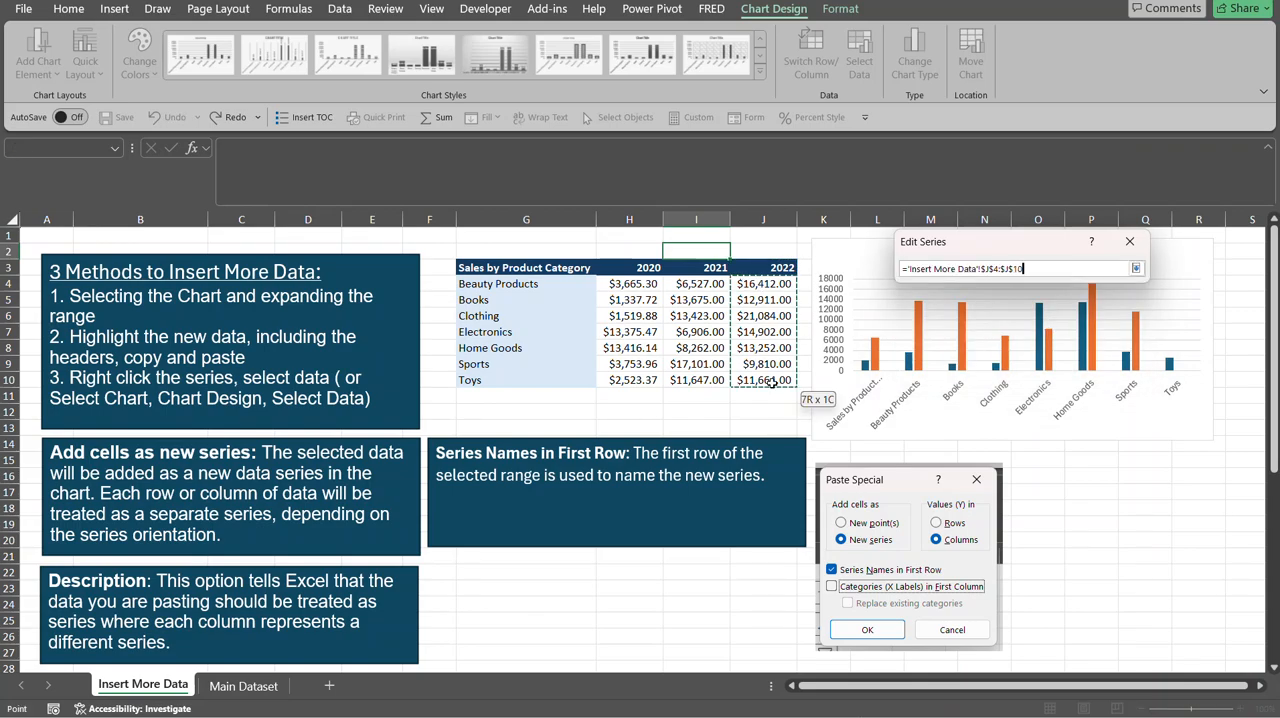
{"action": "left_click", "coordinate": [1128, 245]}
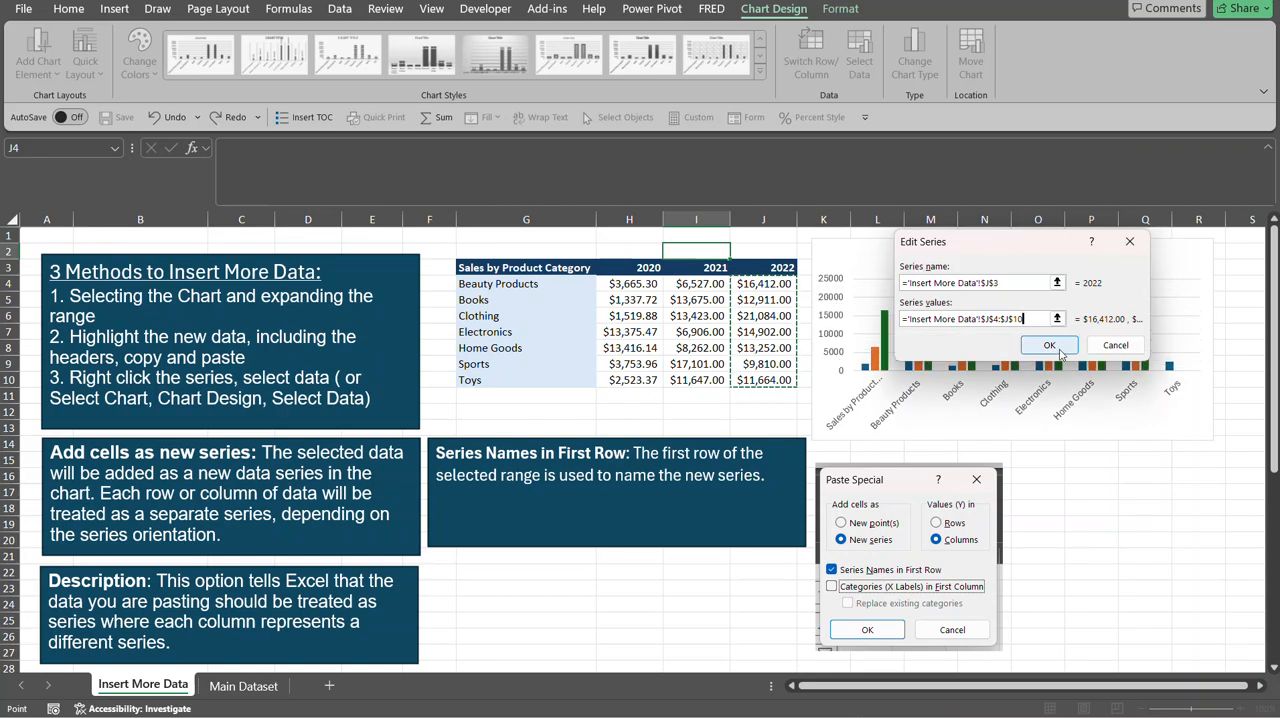
{"action": "left_click", "coordinate": [1048, 345]}
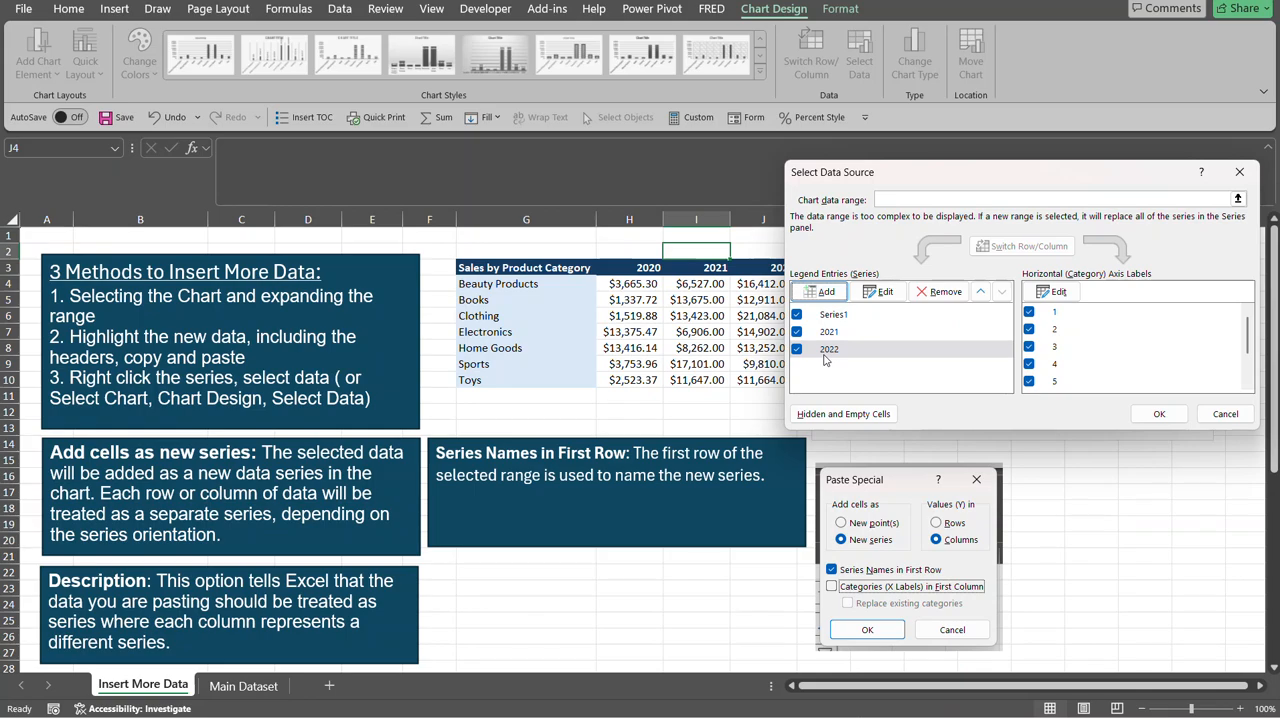
{"action": "left_click", "coordinate": [1157, 413]}
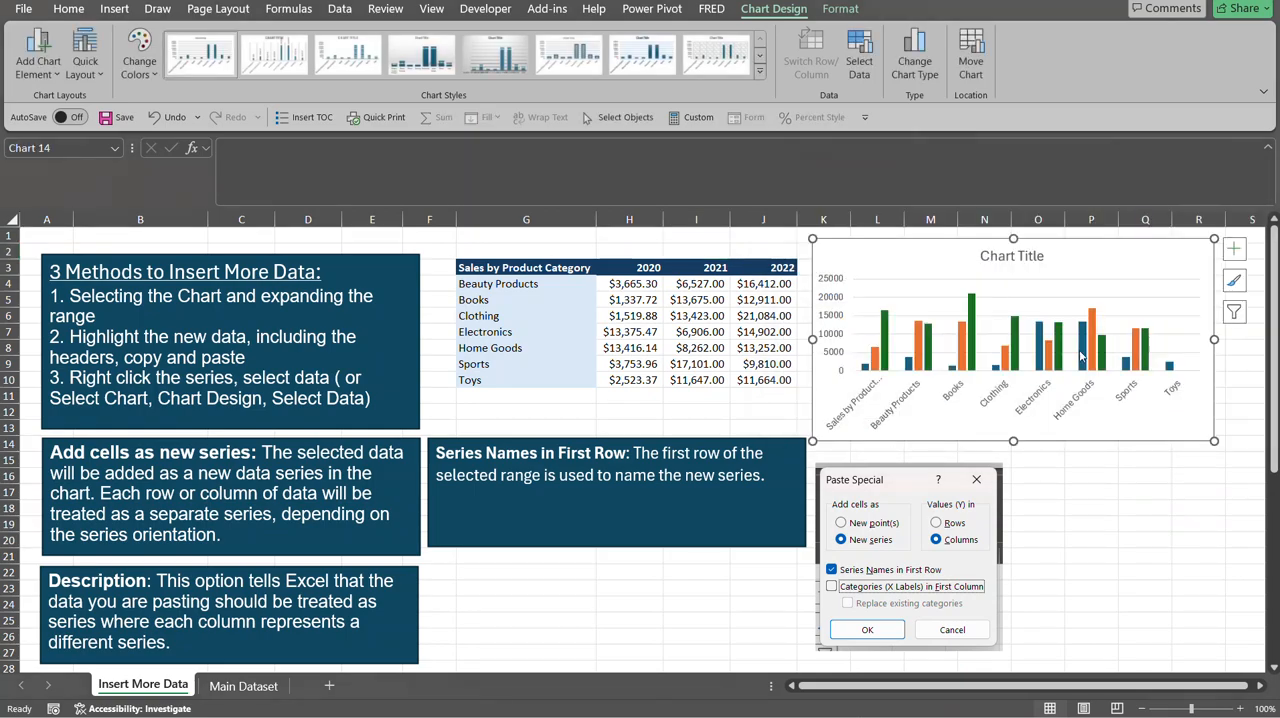